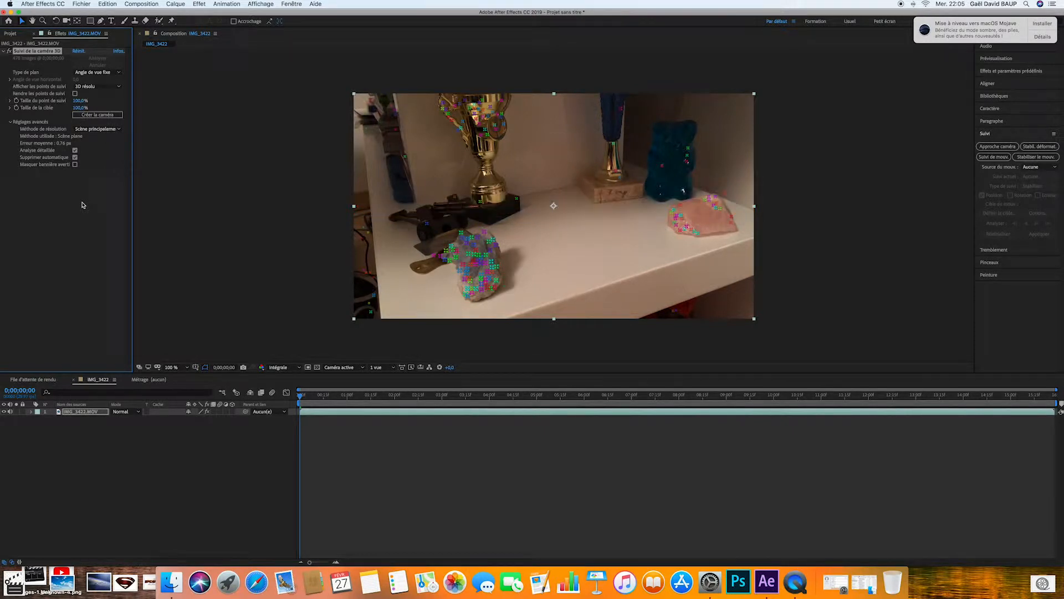
Create a null and a camera from the 3D camera tracker points that lie flat on the shelf between the objects.
drag(318, 396, 235, 377)
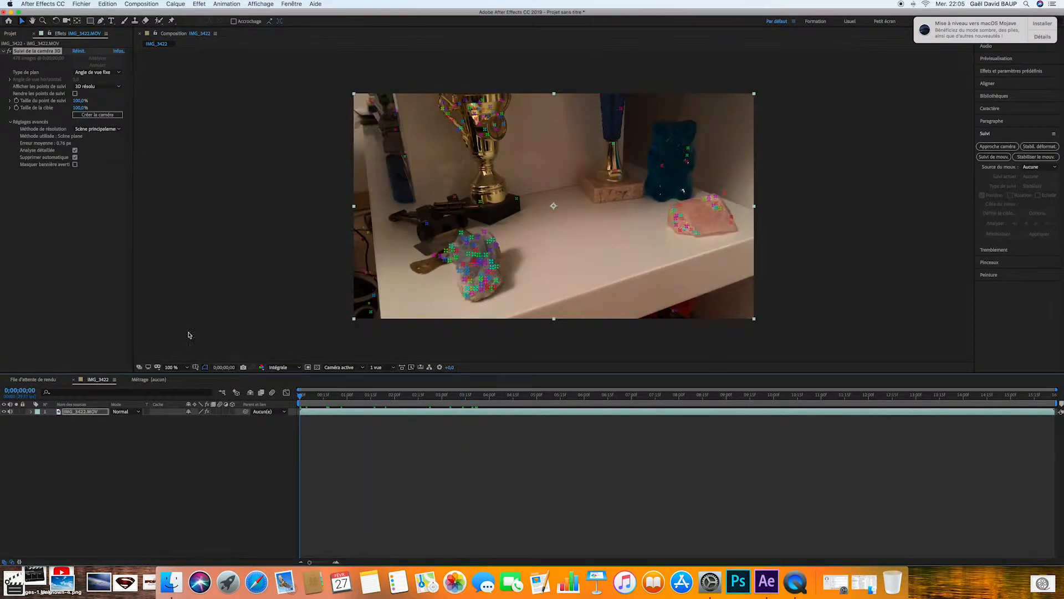
mouse_move(571, 230)
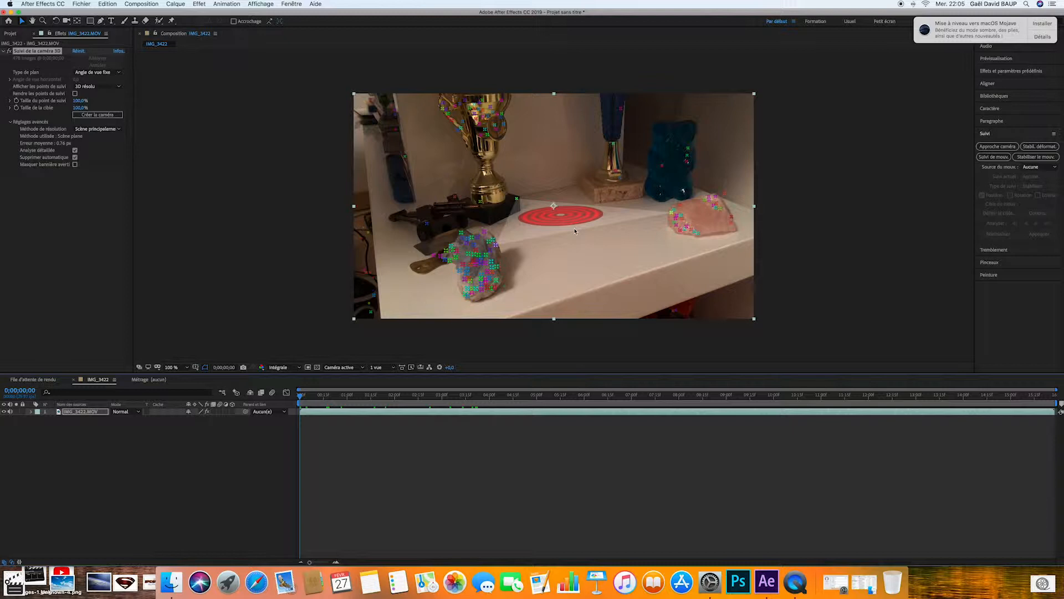
right_click(575, 231)
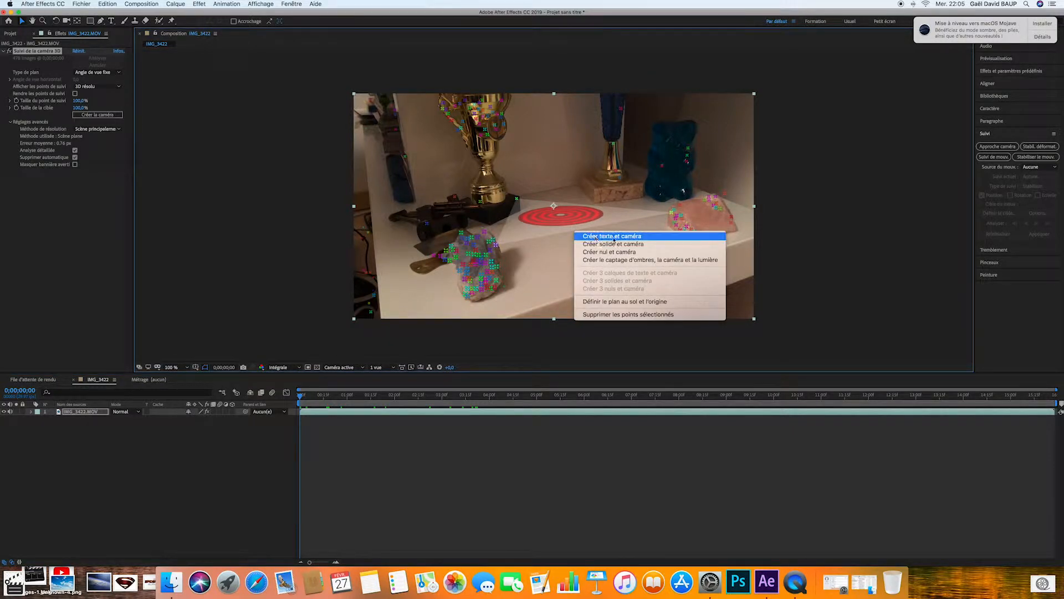
click(638, 252)
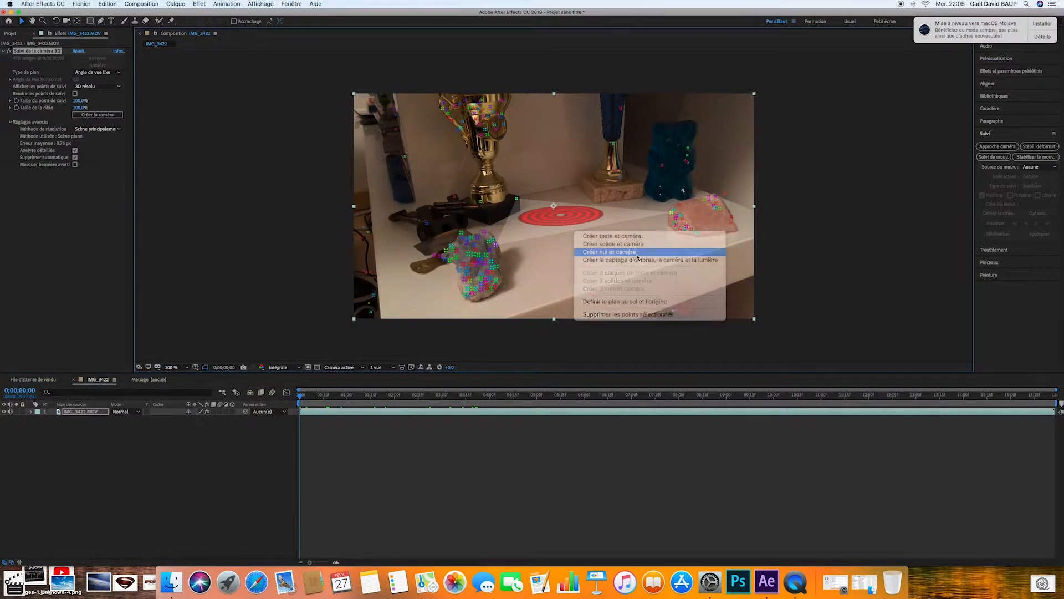
click(285, 439)
Preview the opening seconds of the footage, return to the first frame and check where the tracking null sits on the shelf.
drag(303, 409, 574, 396)
key(space)
key(Home)
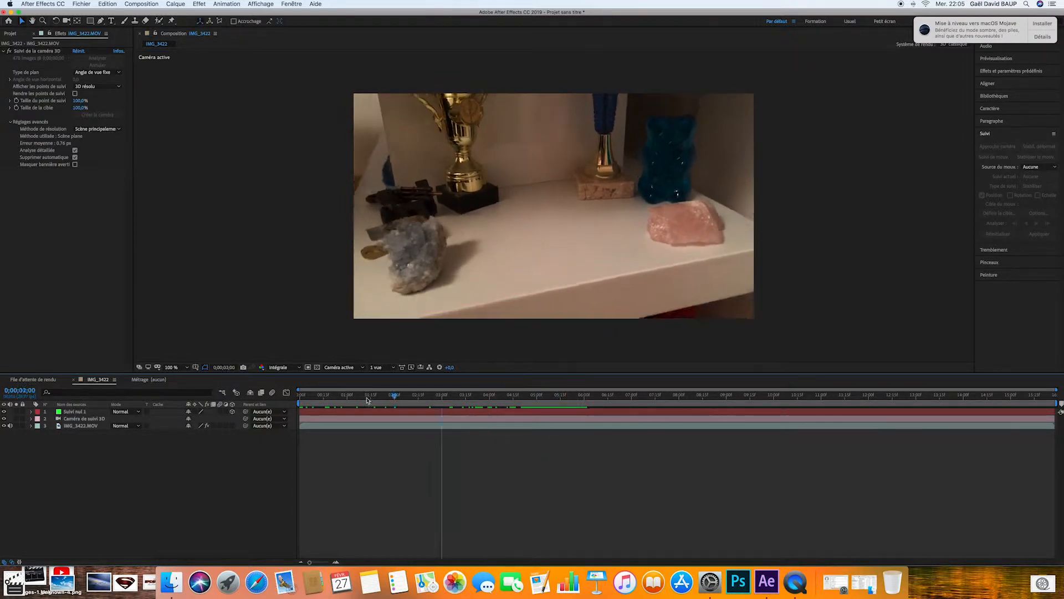
click(326, 413)
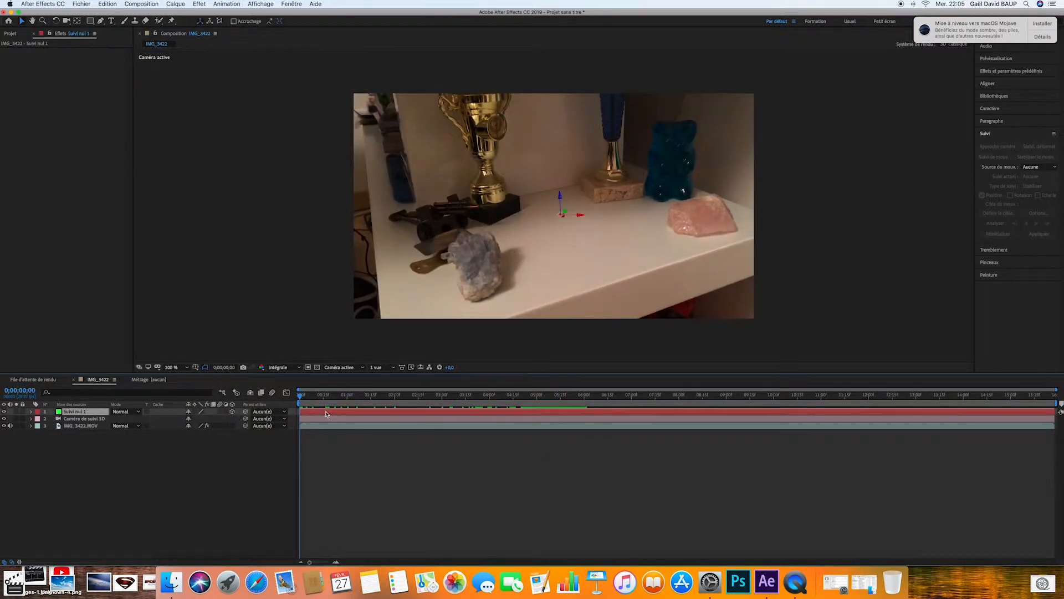
click(317, 470)
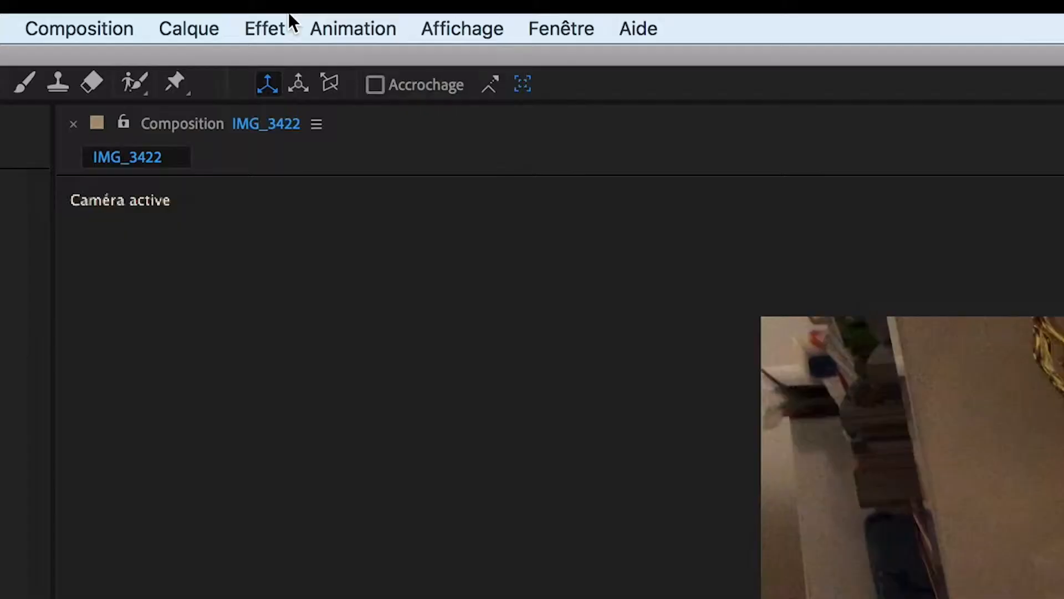
Add a black 1920 x 1080 px solid layer and apply the Element effect to it.
click(183, 4)
mouse_move(218, 60)
click(638, 98)
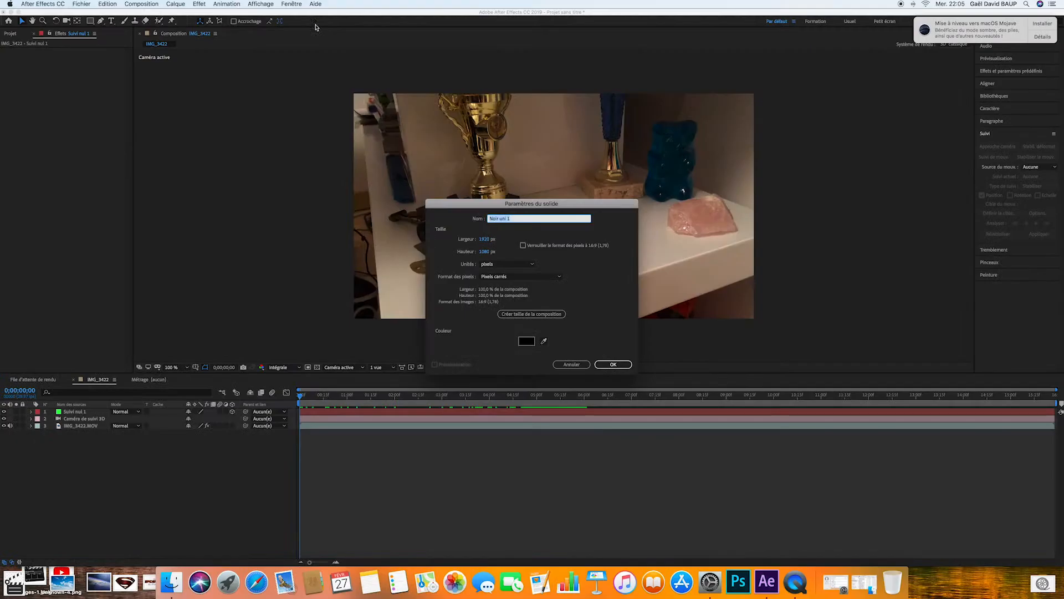
click(604, 363)
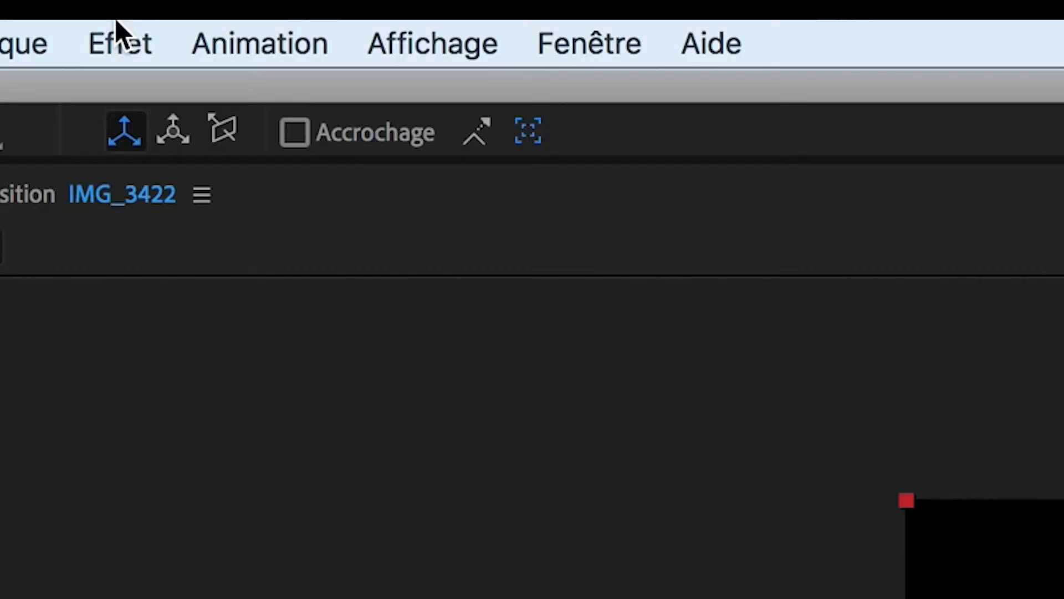
click(198, 4)
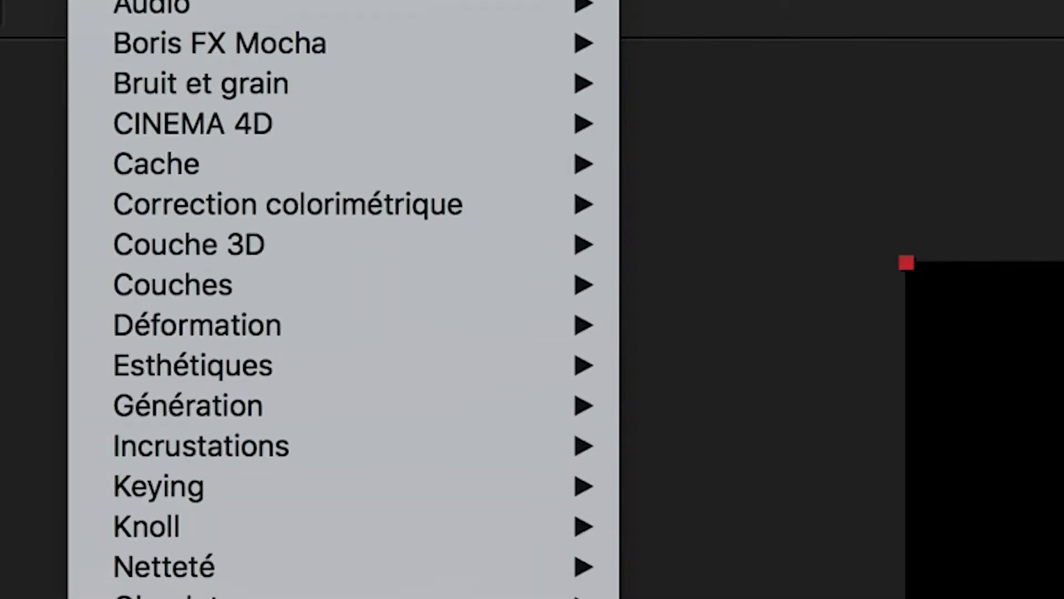
mouse_move(294, 232)
click(721, 400)
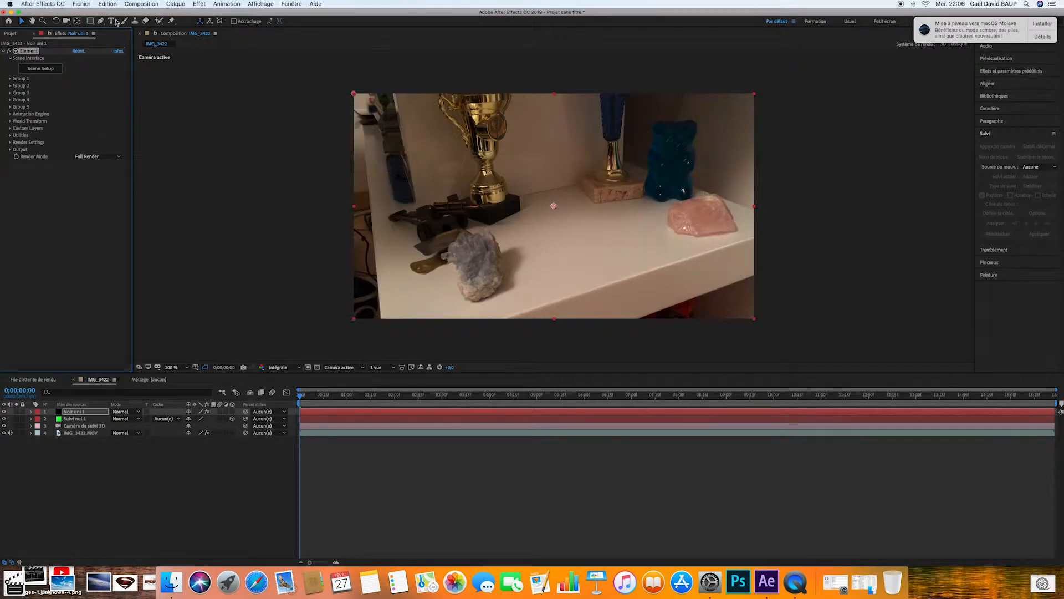
Add a text layer reading "FUN CLUB" over the shelf.
click(114, 21)
click(514, 240)
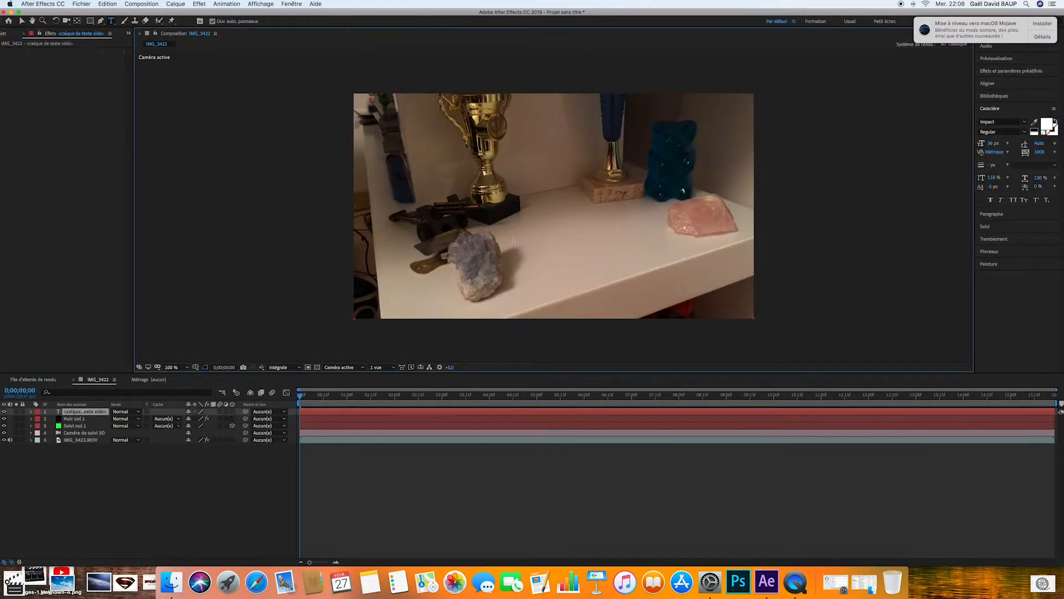
text(FUN CLUB)
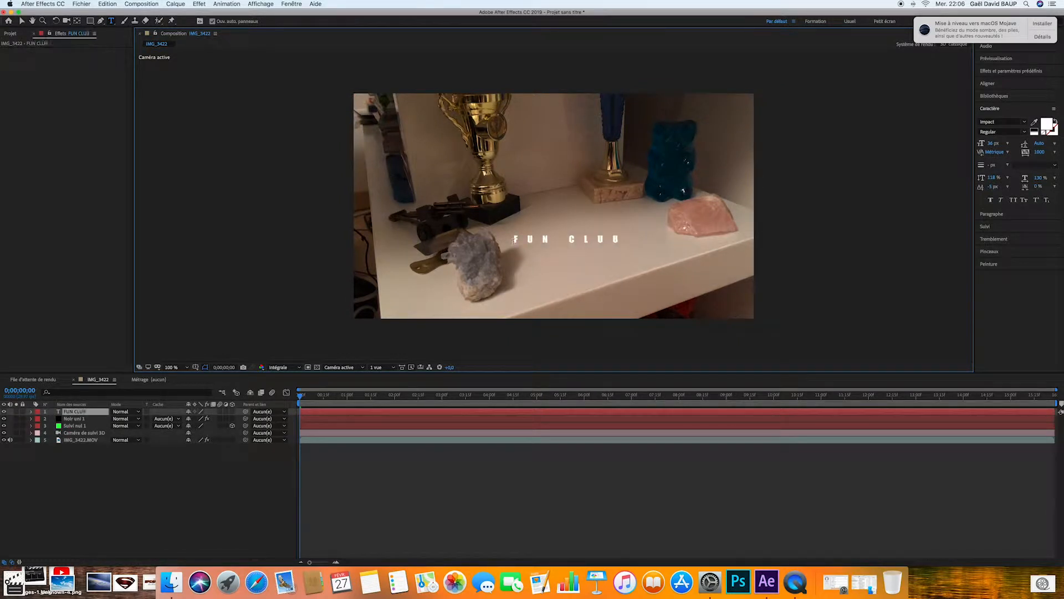
Enlarge the FUN CLUB text across the middle of the frame and hide its layer.
click(19, 21)
drag(619, 239, 766, 182)
drag(713, 206, 637, 195)
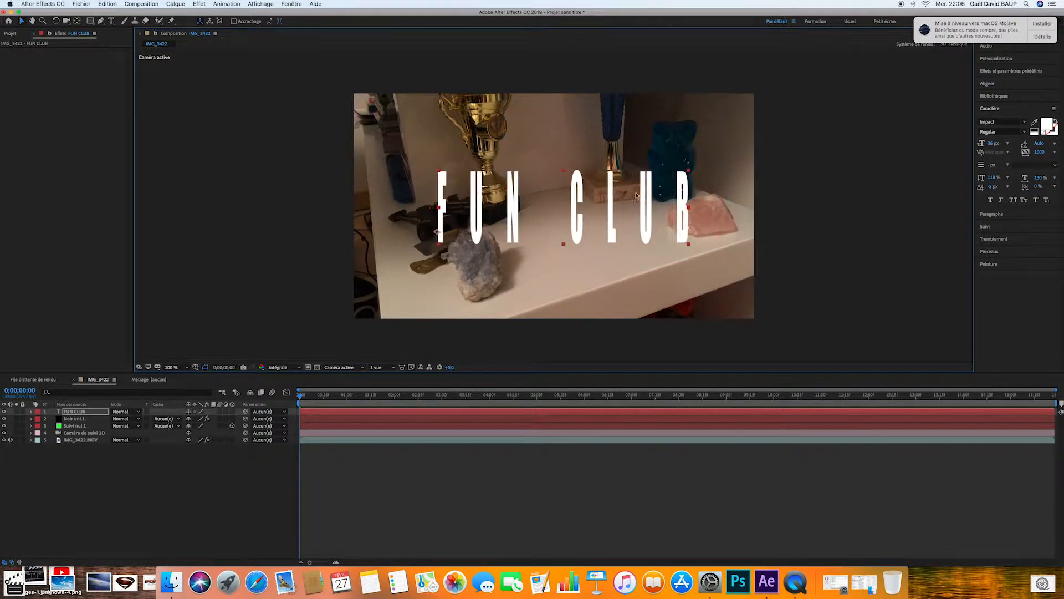
drag(695, 169, 720, 174)
drag(676, 202, 655, 200)
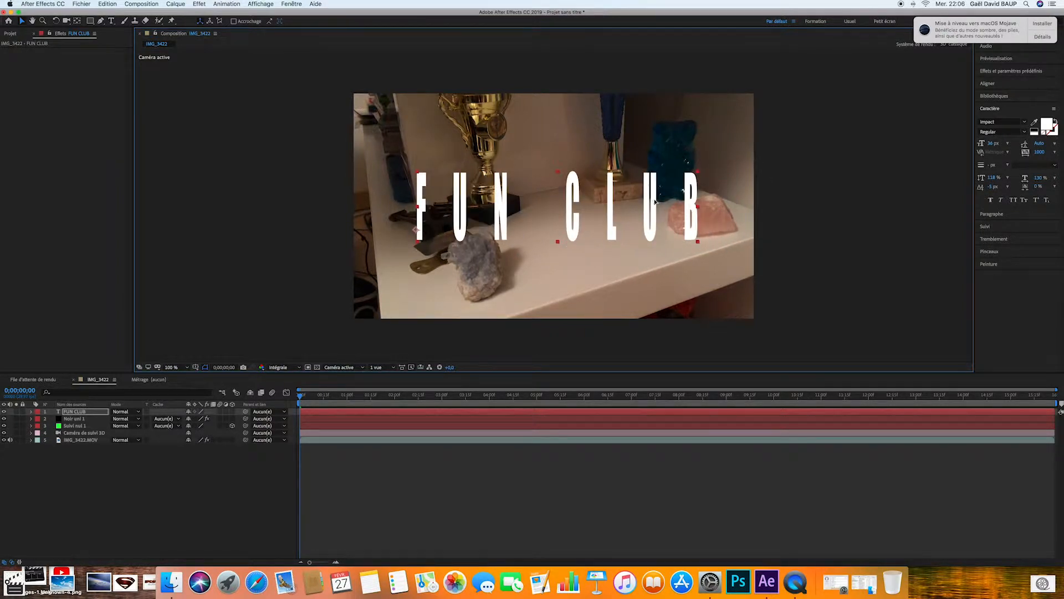
click(4, 411)
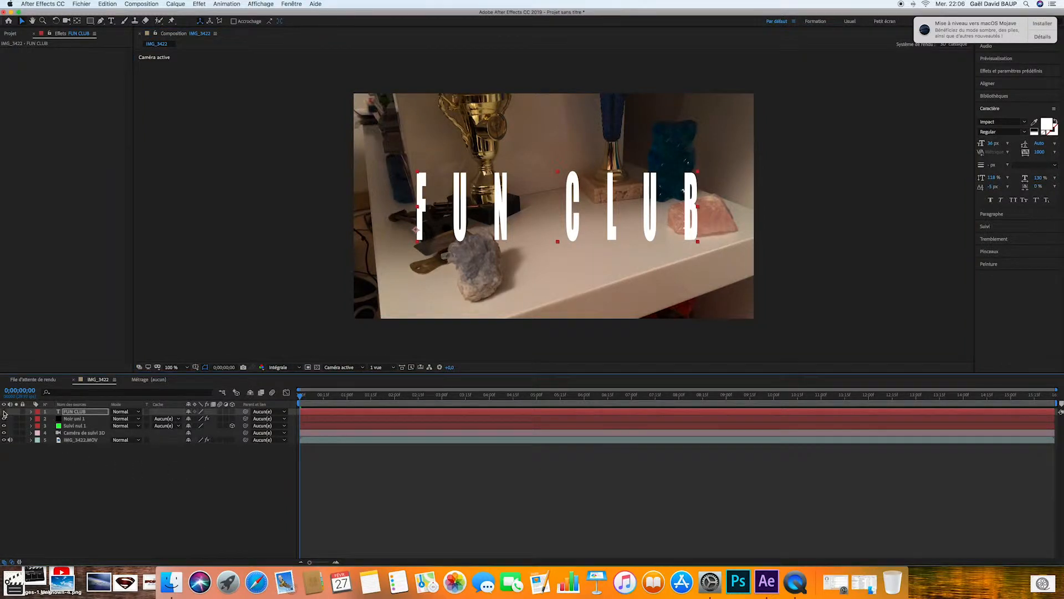
Assign the FUN CLUB text layer to Path Layer 1 in the black solid's Element custom text and masks.
click(73, 418)
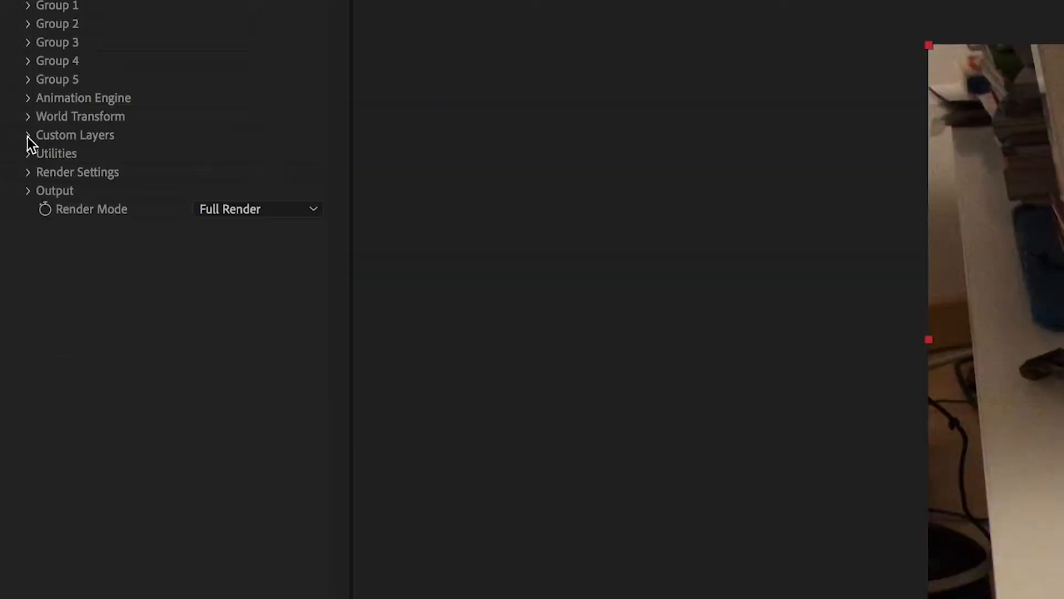
click(10, 129)
click(19, 137)
click(73, 151)
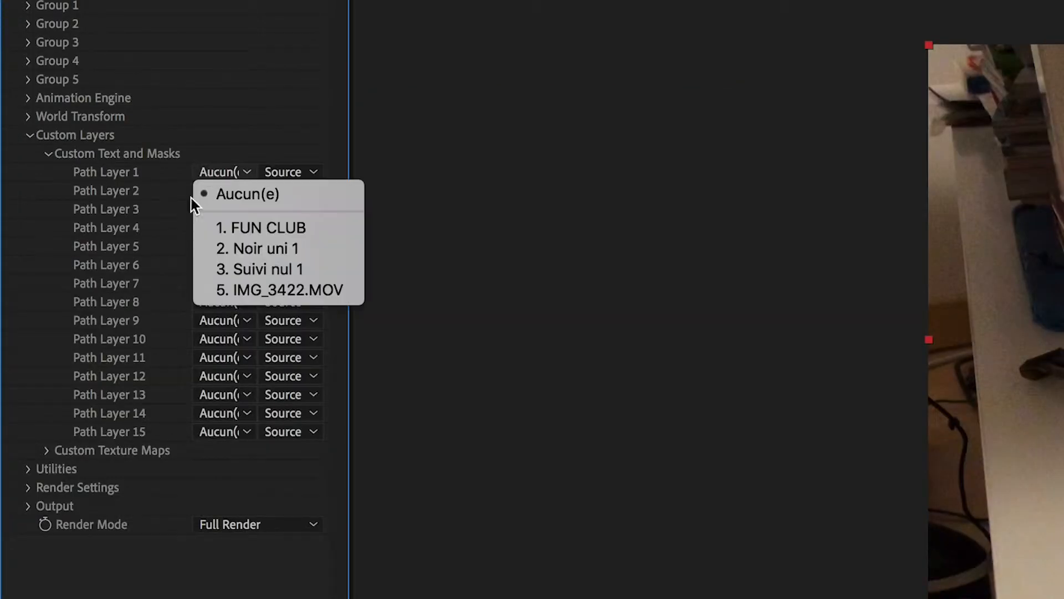
click(260, 228)
Assign IMG_3422.MOV to Layer 1 of Element's custom texture maps and collapse the custom layer settings.
click(47, 450)
scroll(200, 401, down, 3)
click(219, 391)
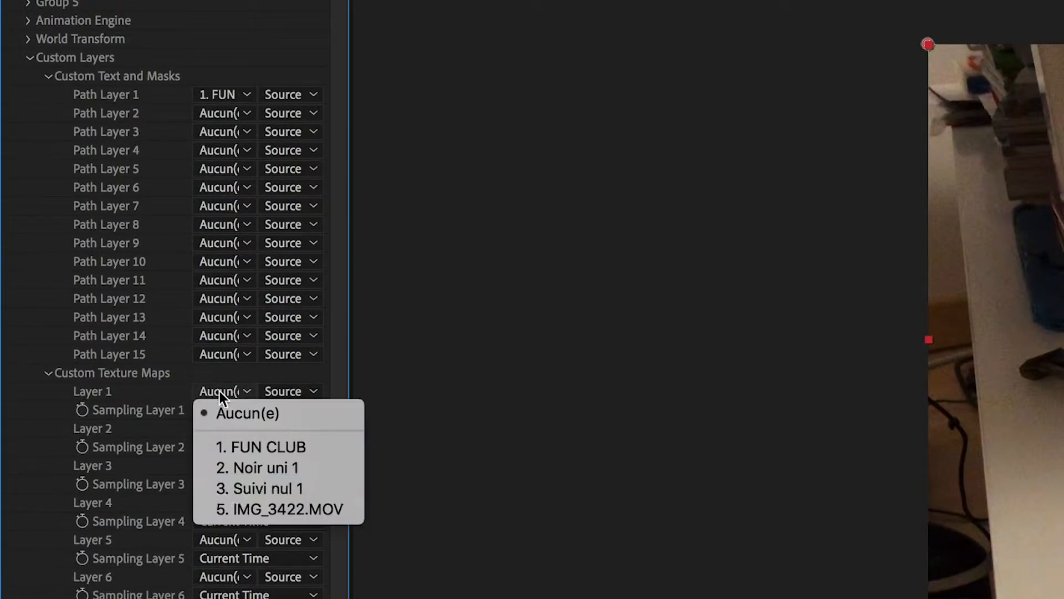
click(235, 507)
click(29, 58)
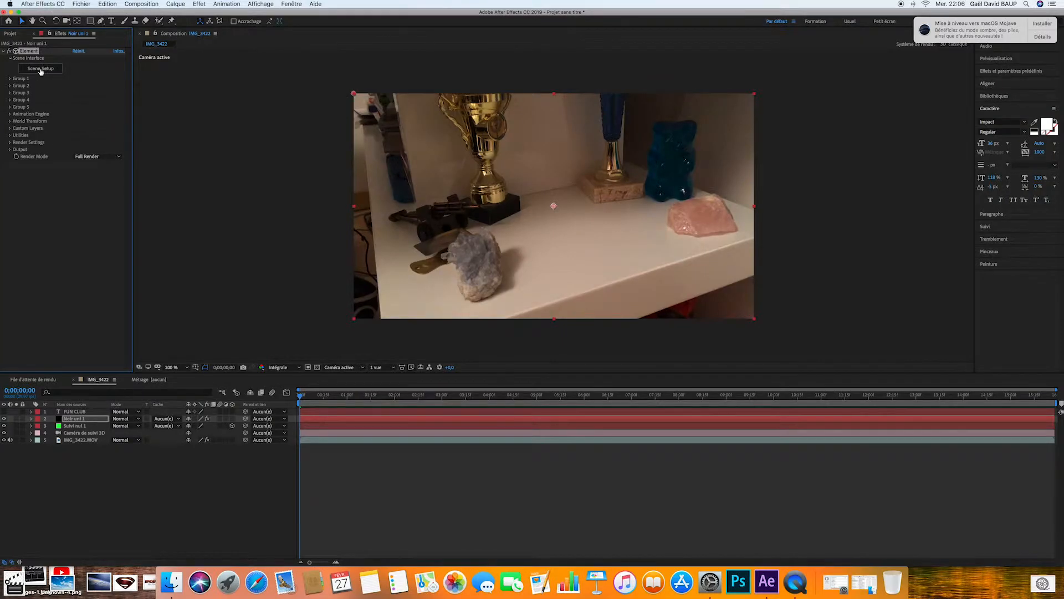
Extrude the FUN CLUB path in Element's Scene Setup and raise the letters to about 0.73 on Y.
click(40, 69)
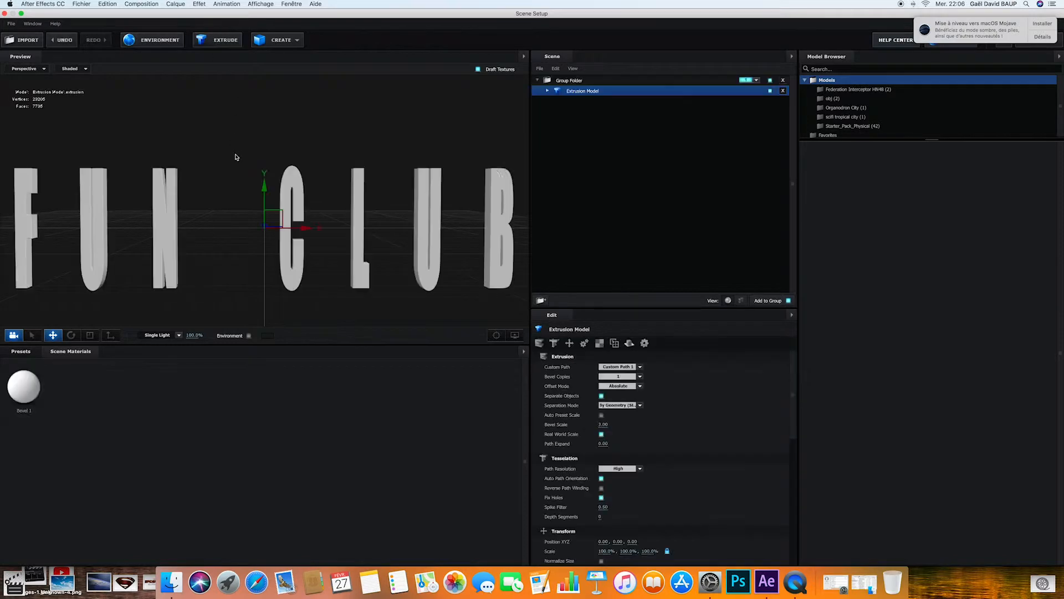
drag(265, 190, 264, 136)
drag(261, 242, 285, 252)
Create a plane model beneath the letters and lower the extruded text to about 0.67 on Y to rest on it.
click(283, 40)
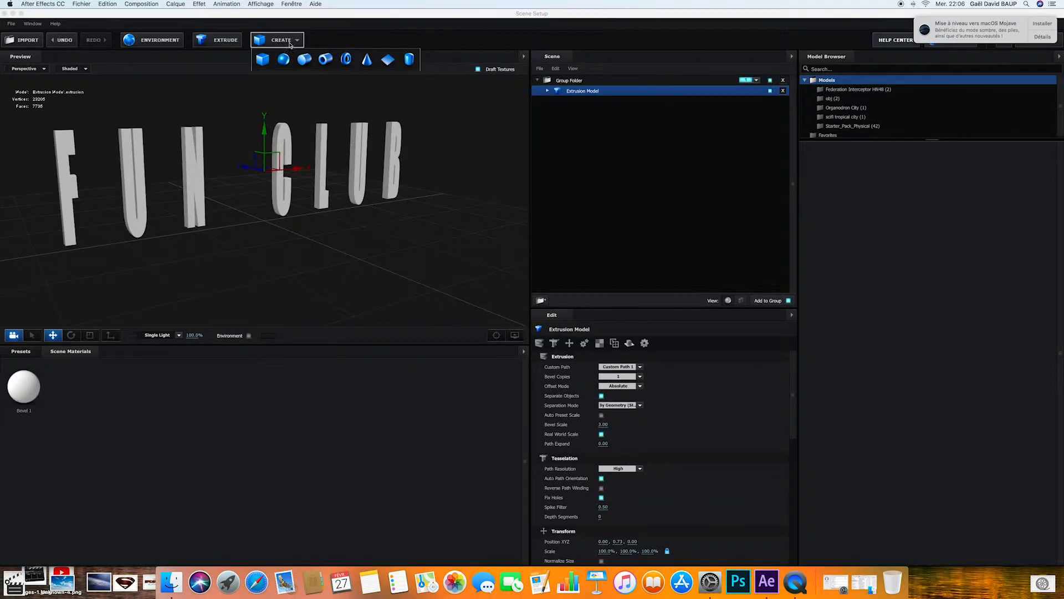
click(387, 60)
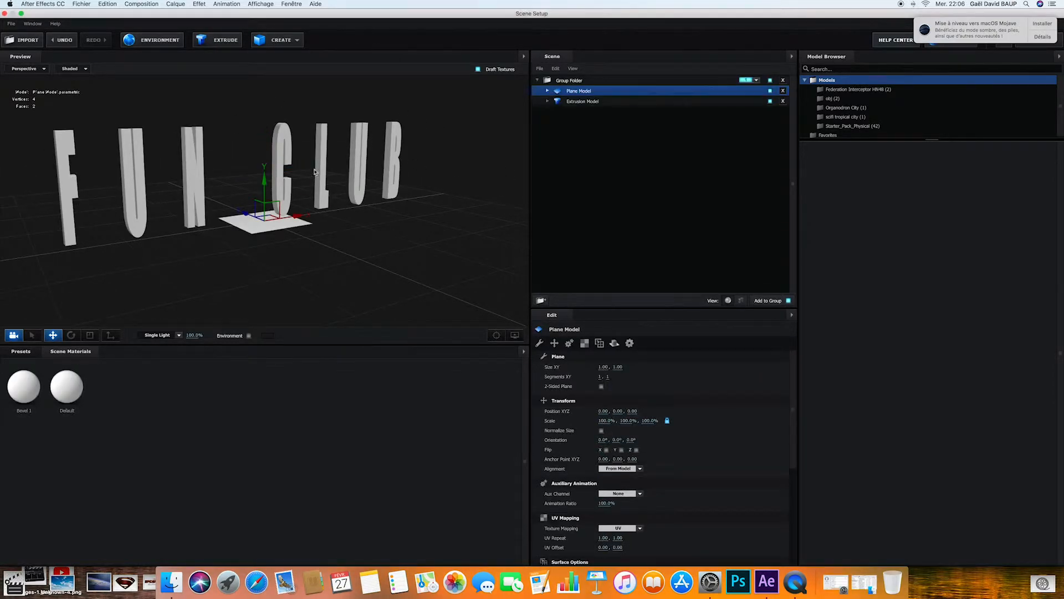
click(609, 104)
drag(311, 230, 312, 243)
drag(266, 136, 265, 141)
drag(343, 241, 382, 236)
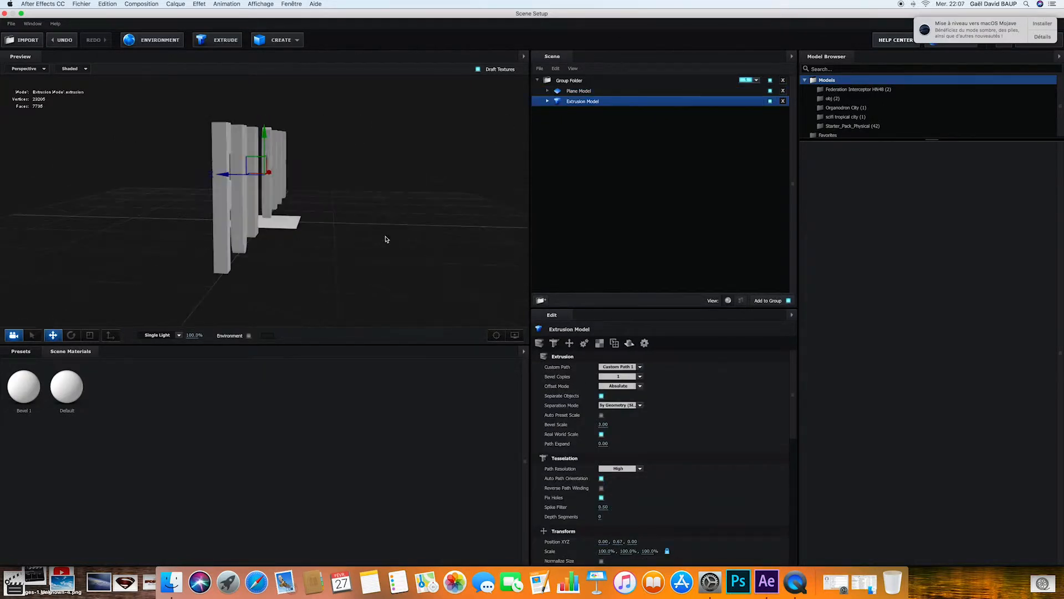
Set the extruded text's Bevel Scale to about 9.45 to thicken the letters.
drag(604, 424, 870, 427)
drag(606, 425, 569, 428)
drag(355, 253, 322, 247)
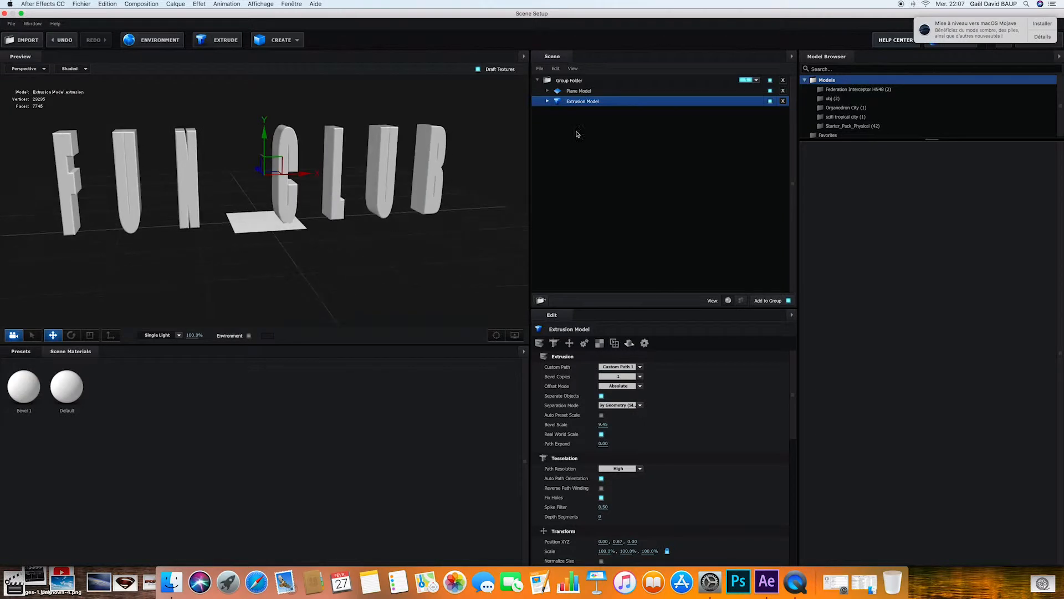
Enlarge the plane model to a size of about 11.4 by 12.4 so it forms a wide floor under the letters.
click(579, 91)
drag(603, 366, 628, 403)
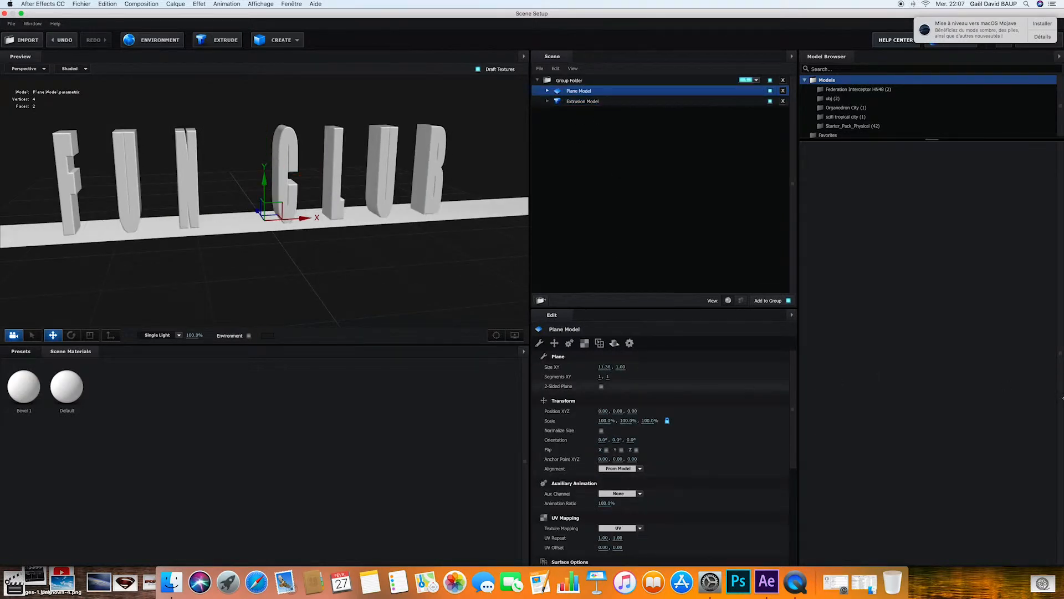
drag(621, 367, 976, 347)
scroll(268, 231, down, 3)
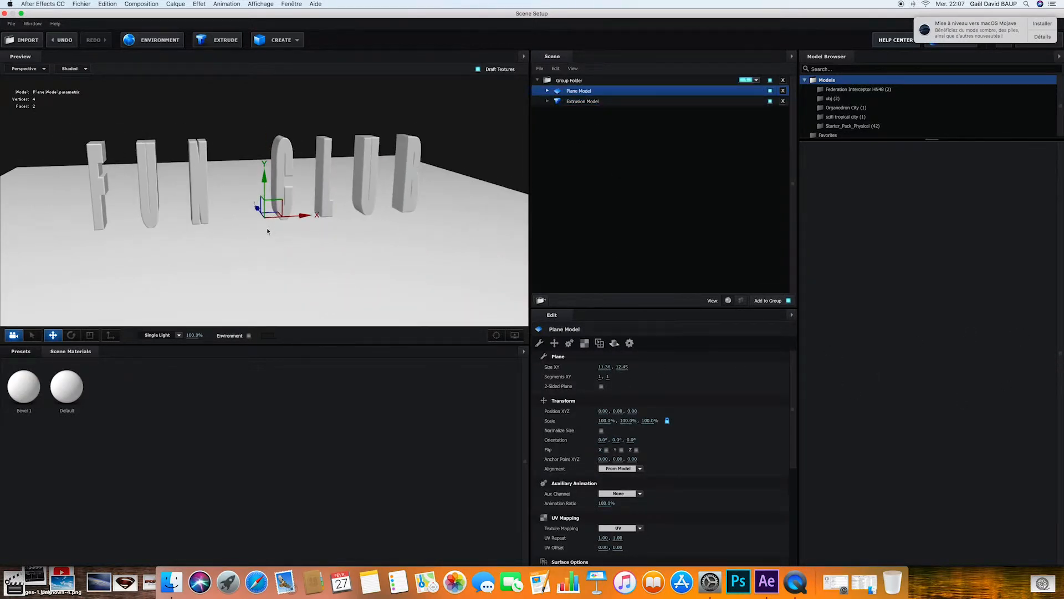
Replace the environment texture that lights the scene and apply it to the models.
click(152, 40)
click(518, 135)
click(520, 146)
click(627, 274)
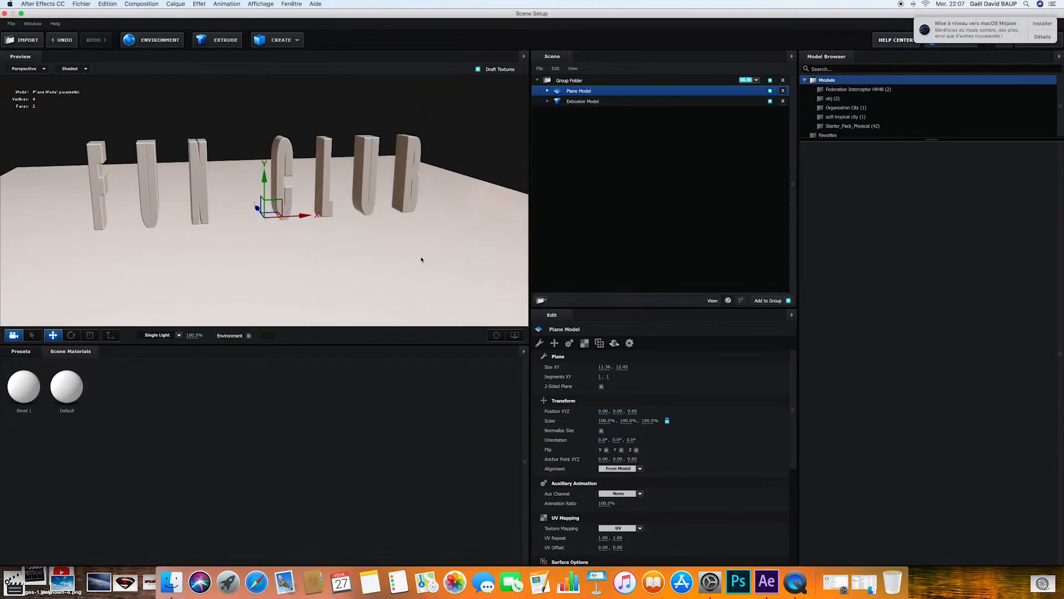
drag(405, 255, 478, 253)
Apply the Matte_Shadow material to the plane and Chrome to the extruded letters, and accept the scene setup.
click(22, 352)
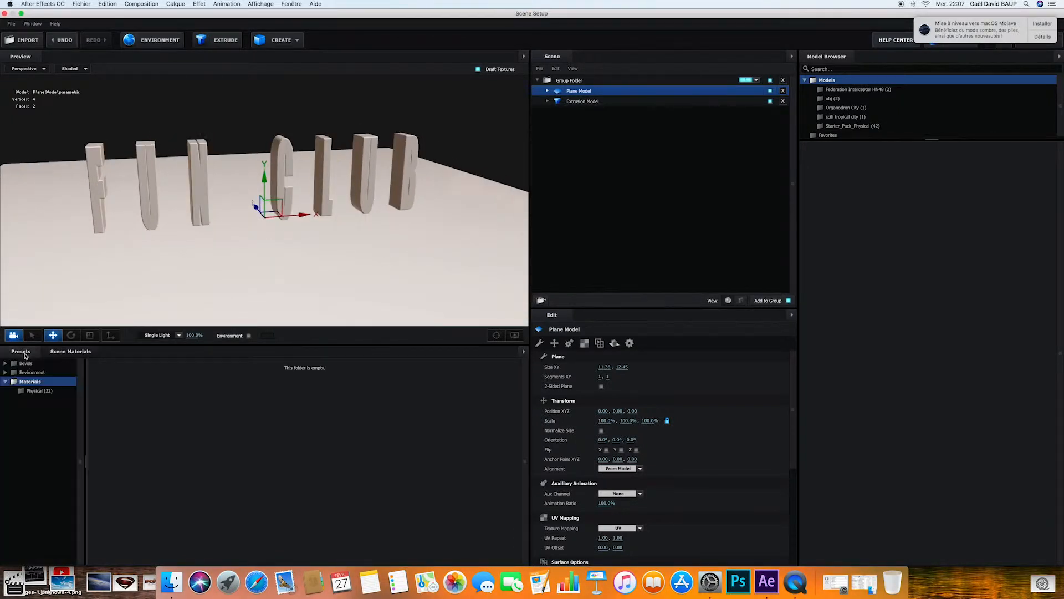
click(42, 391)
drag(114, 441, 596, 91)
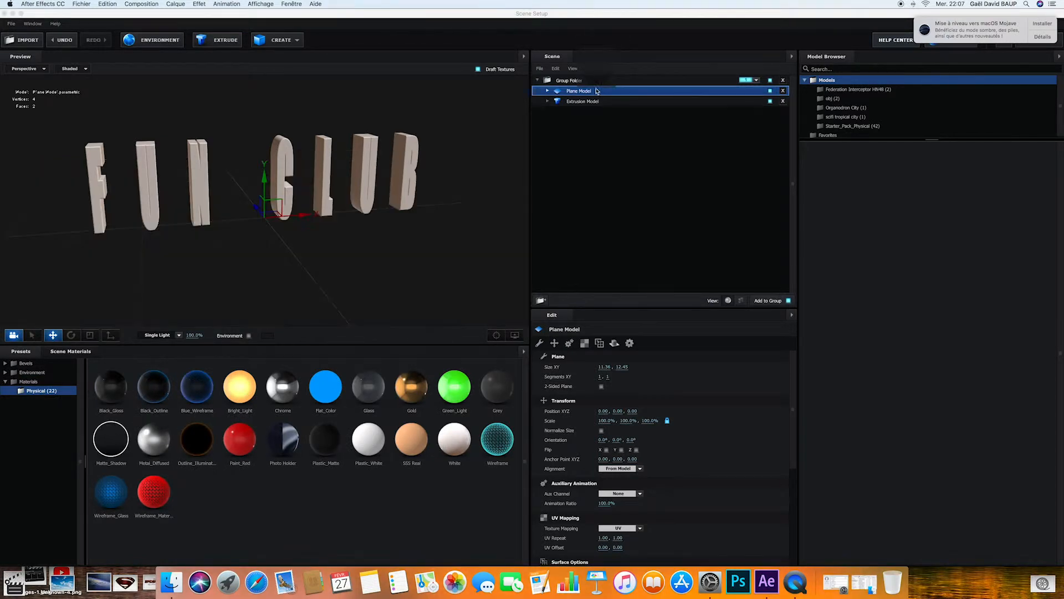
drag(282, 386, 633, 103)
drag(453, 173, 430, 166)
click(1038, 45)
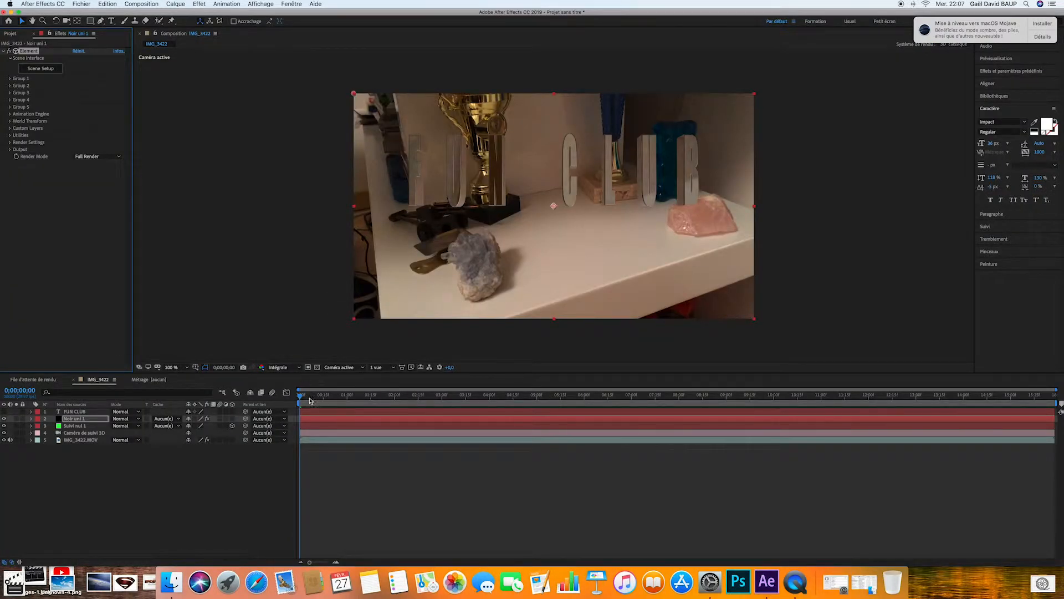
Lower the composition's preview resolution to Un tiers, play back the chrome text over the footage and return to the first frame.
click(280, 367)
click(280, 388)
key(space)
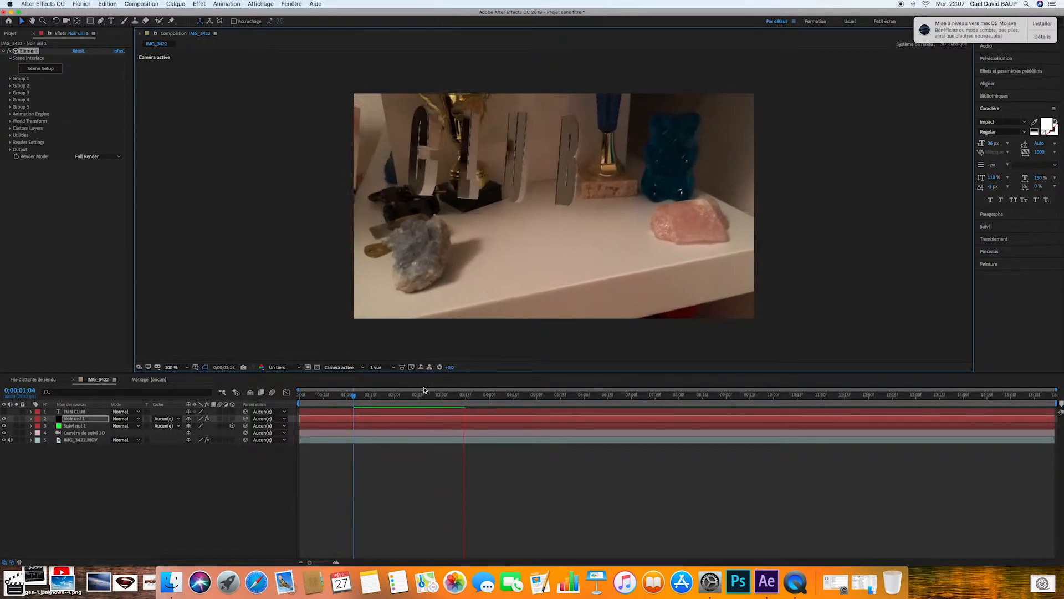
key(space)
drag(510, 396, 303, 398)
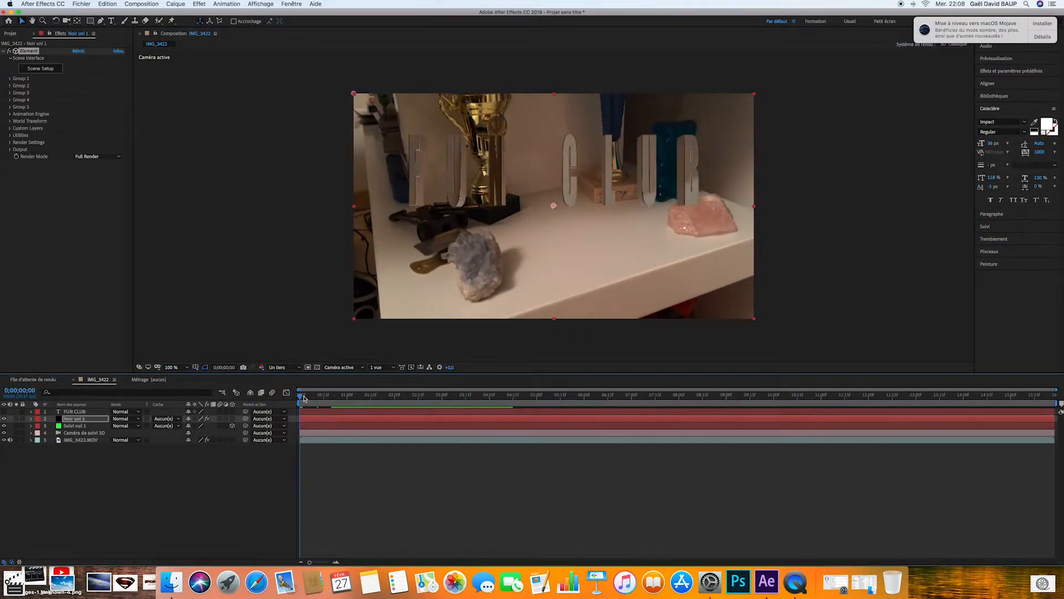
Copy the tracking null's position into Element's World Transform, setting World Position XY to 1047, 650 and Z to 2853.
click(94, 426)
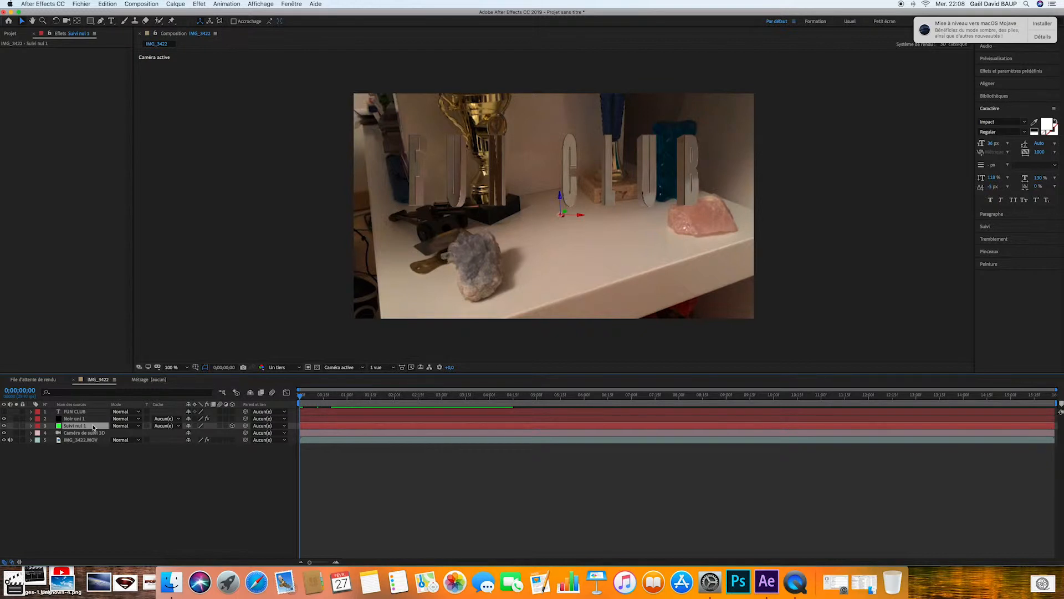
key(super+p)
key(p)
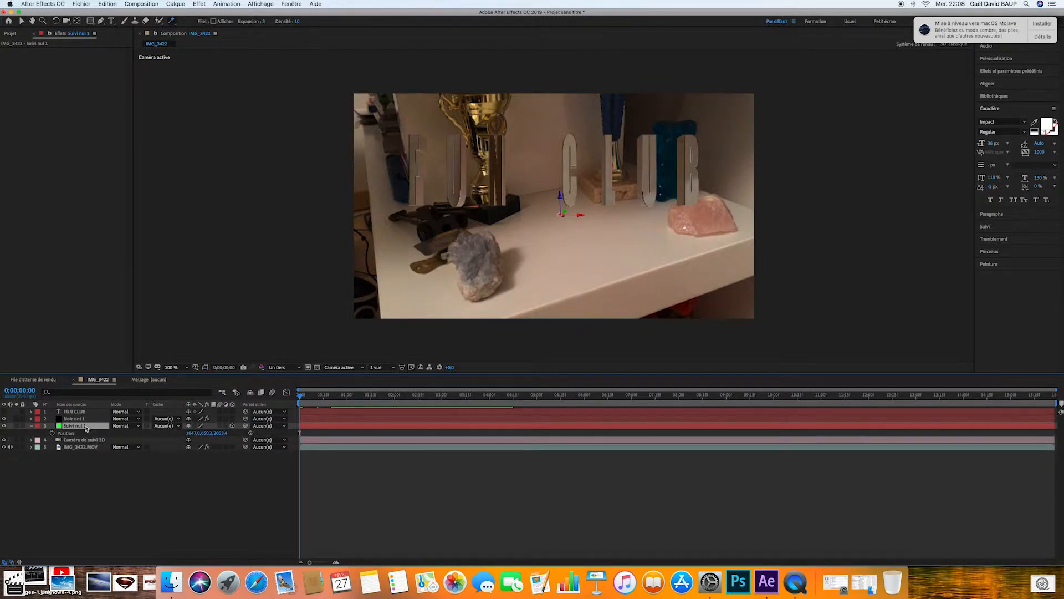
click(83, 419)
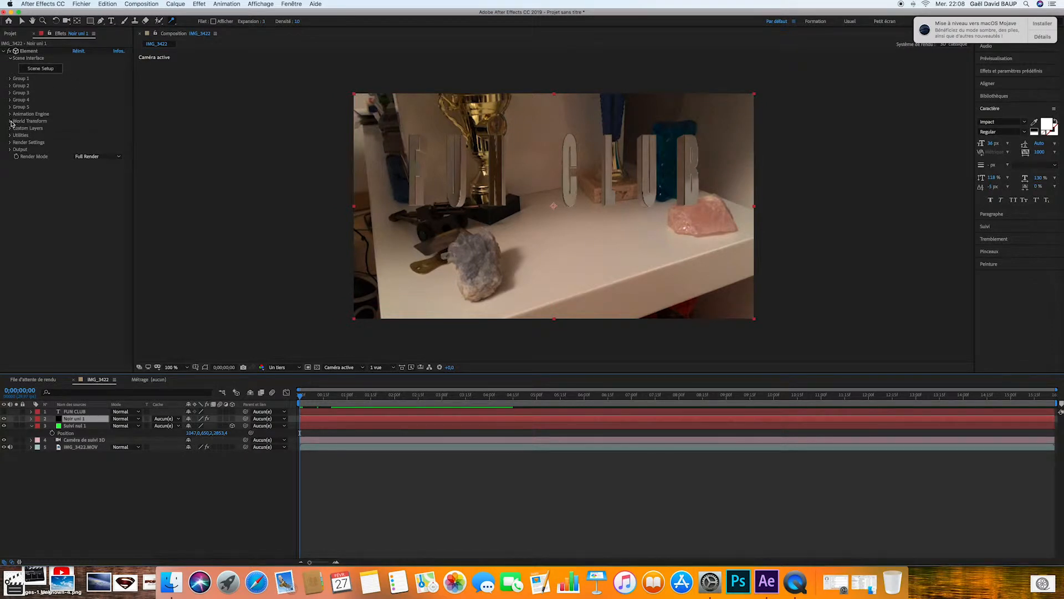
click(10, 121)
click(89, 129)
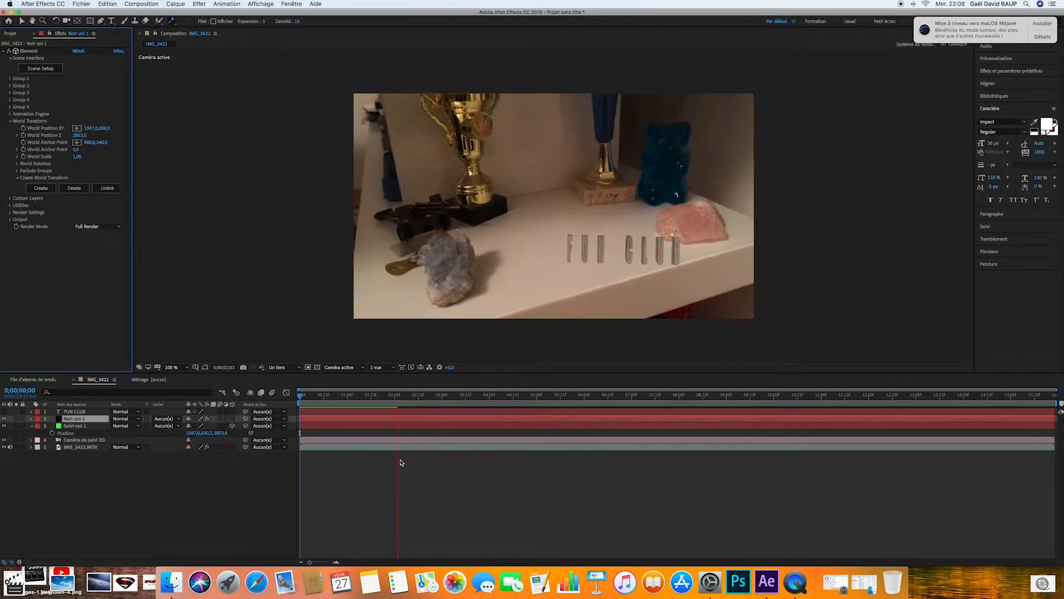
At 0;00;07;13, stand the letters on the shelf with World Position XY 313, 391, scale 1.44, X rotation 22° and slight negative Y and Z rotations.
drag(452, 404, 652, 405)
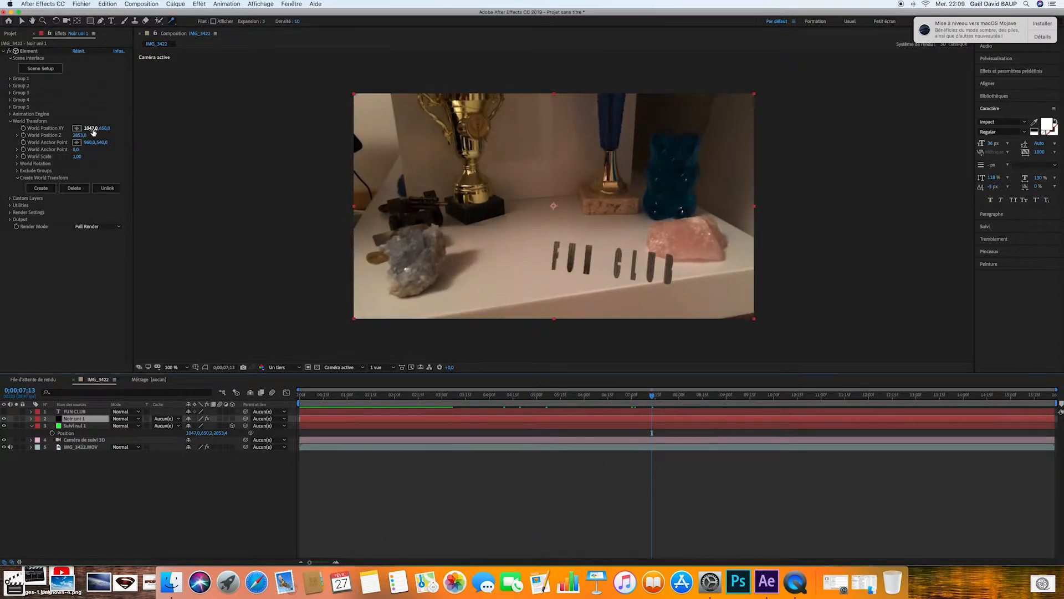
drag(111, 129, 81, 178)
click(17, 163)
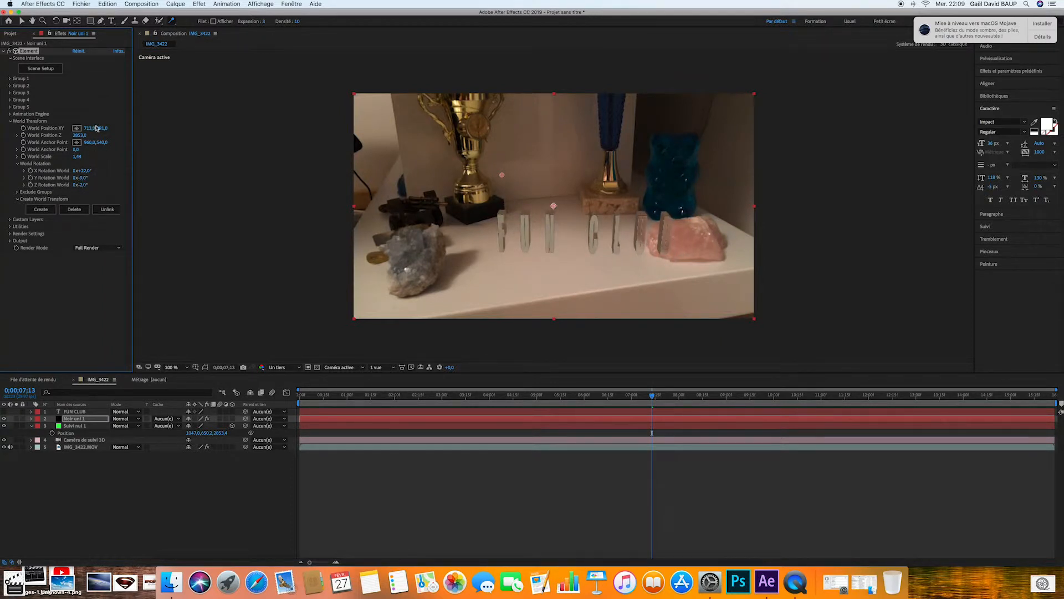
drag(88, 132, 8, 119)
Play the repositioned text from the first frame, move to 0;00;08;07 and set the preview resolution to Intégrale.
drag(653, 396, 294, 383)
key(space)
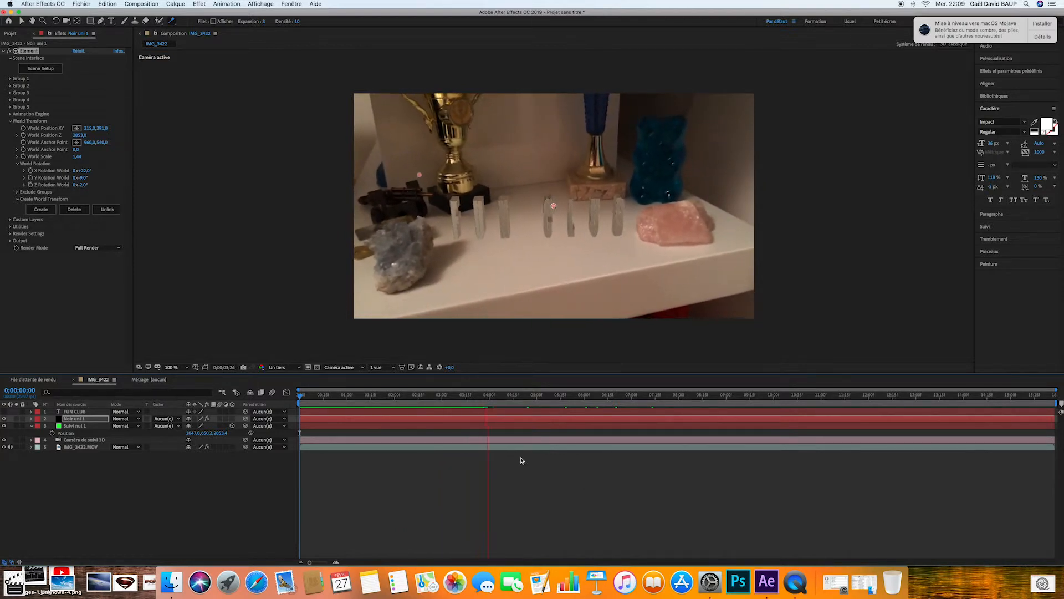
key(space)
drag(519, 396, 690, 400)
click(280, 369)
click(286, 388)
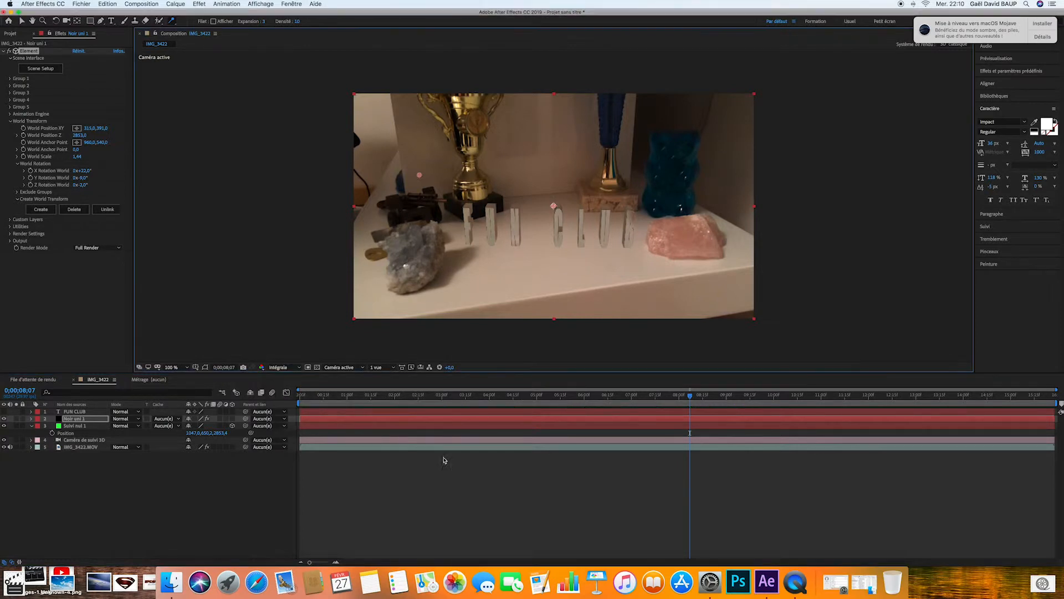
Enable ambient occlusion in Element's render settings on the black solid, with SSAO intensity about 12.5 and radius 0.1.
click(31, 426)
click(78, 419)
click(9, 121)
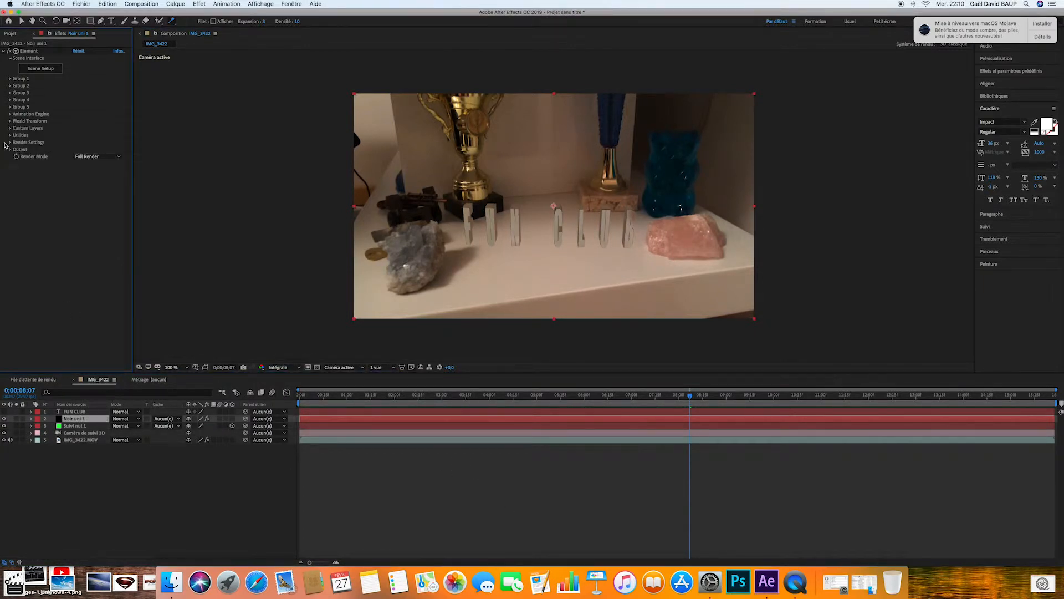
click(10, 142)
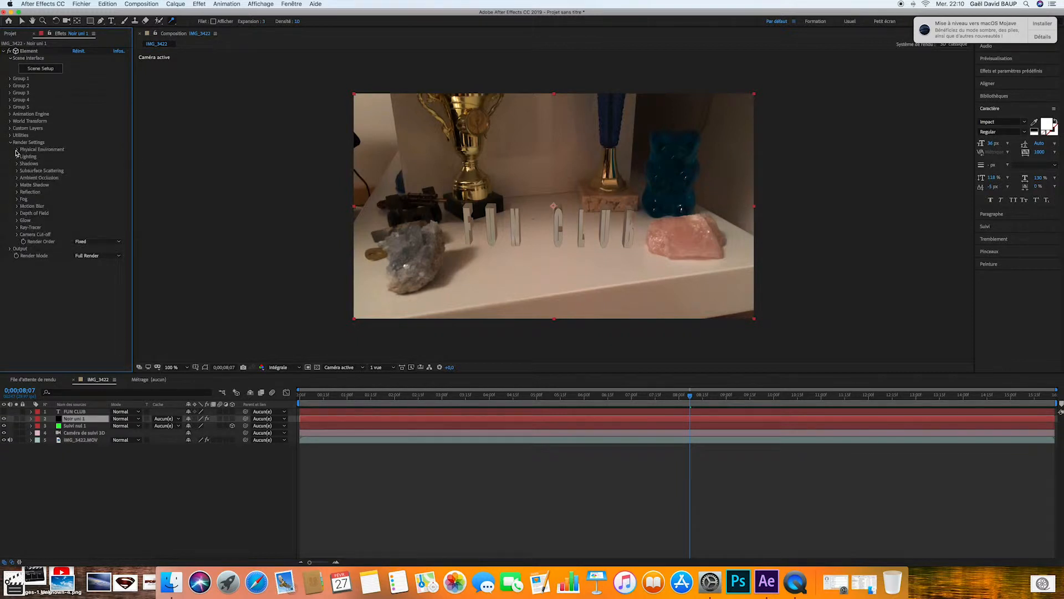
click(16, 178)
click(76, 185)
drag(96, 227, 569, 223)
drag(444, 239, 426, 238)
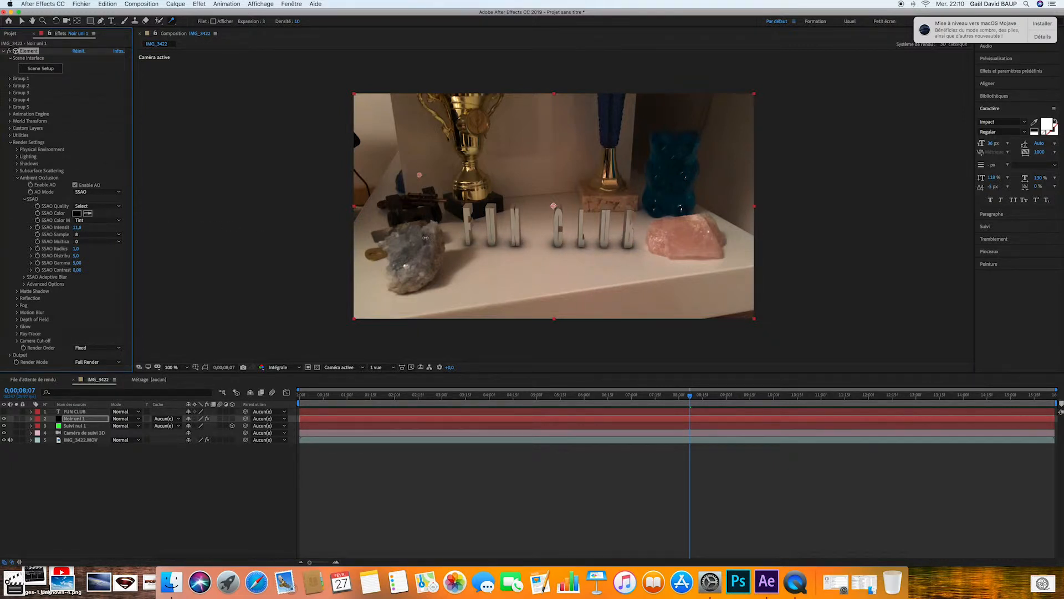
mouse_move(77, 250)
mouse_down()
mouse_move(90, 248)
mouse_move(52, 250)
mouse_up()
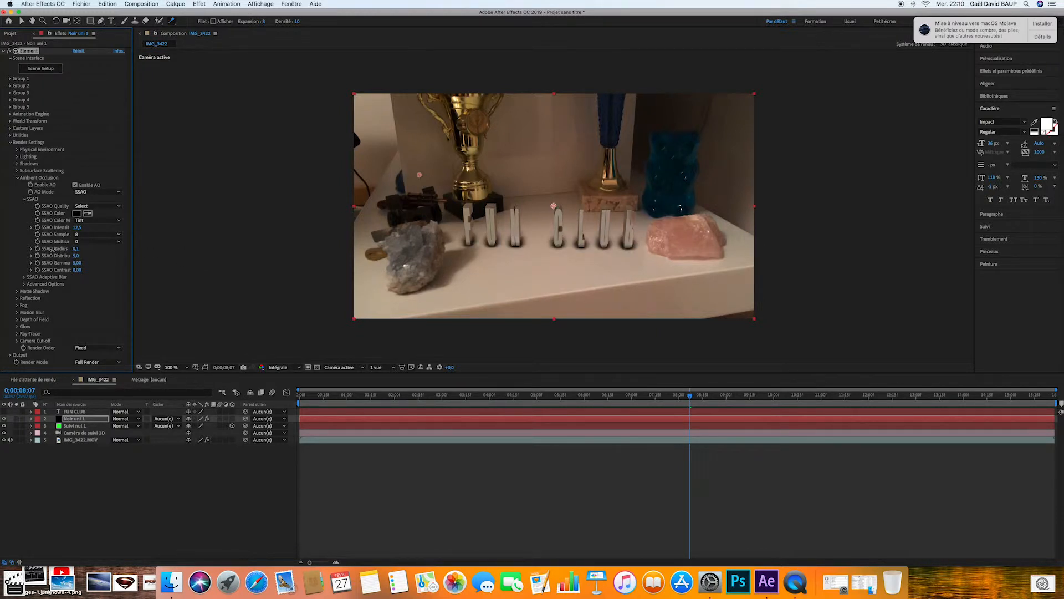
Sample the SSAO colour from the stone's shadow on the shelf, and set SSAO gamma to 10 and contrast to about -0.66.
click(86, 213)
click(456, 253)
drag(127, 260, 334, 260)
drag(80, 271, 159, 268)
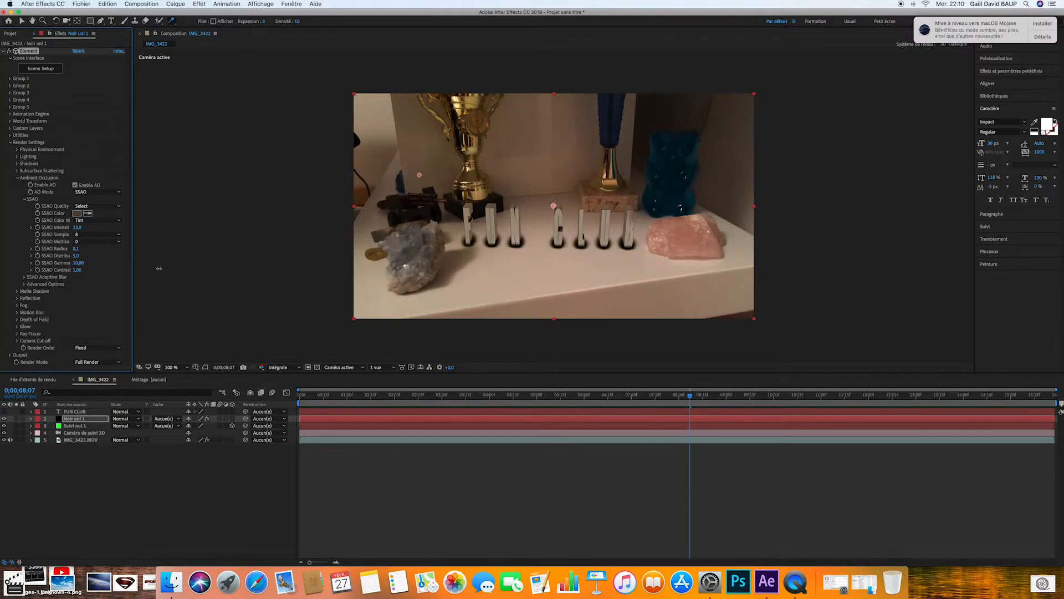
drag(93, 271, 78, 270)
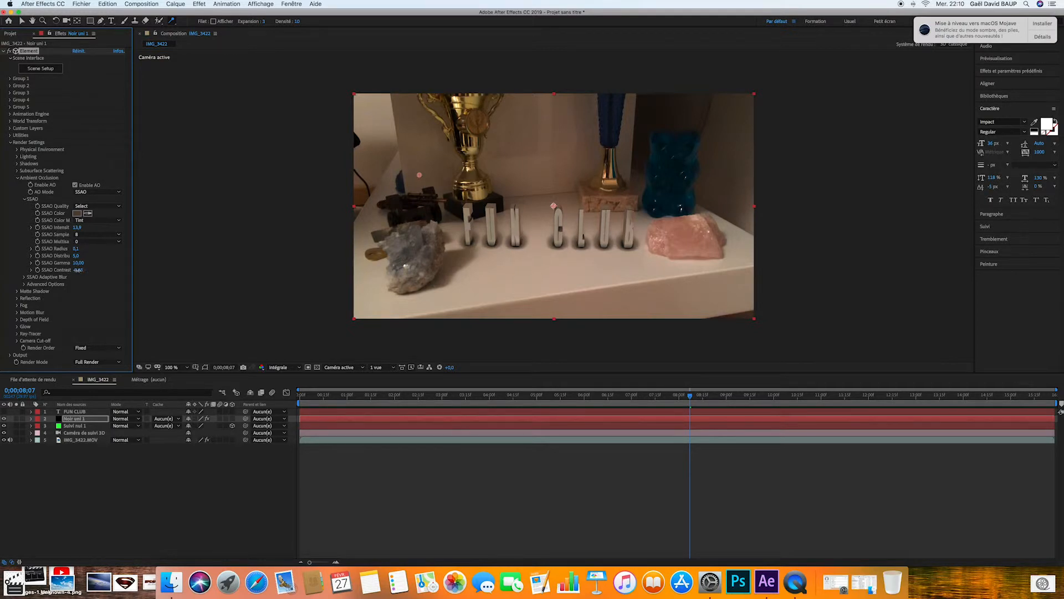
click(17, 178)
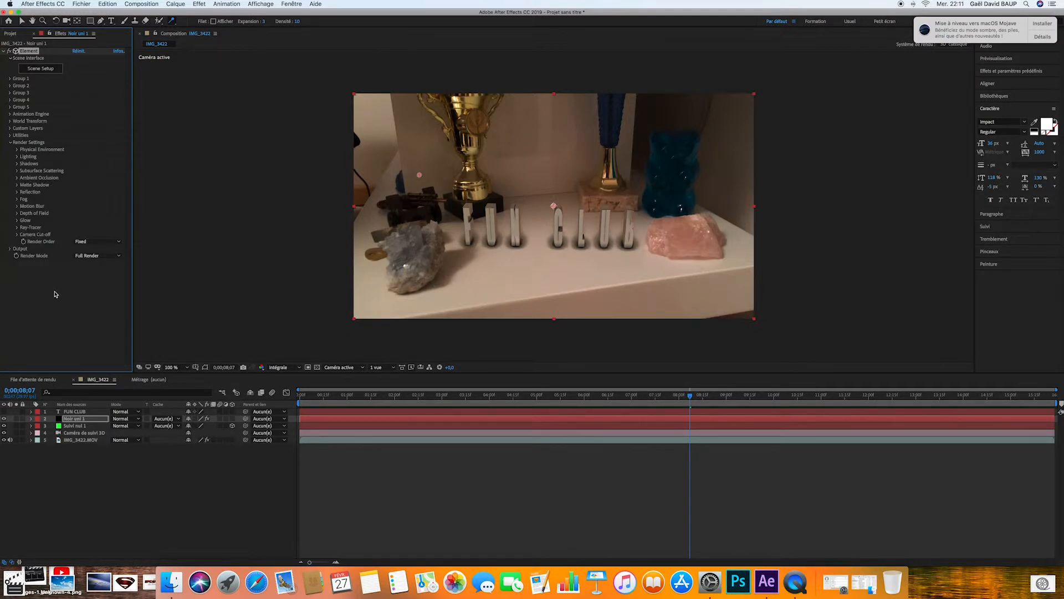
Add a new spot light above the FUN CLUB text layer, accepting the proposed light settings.
click(103, 412)
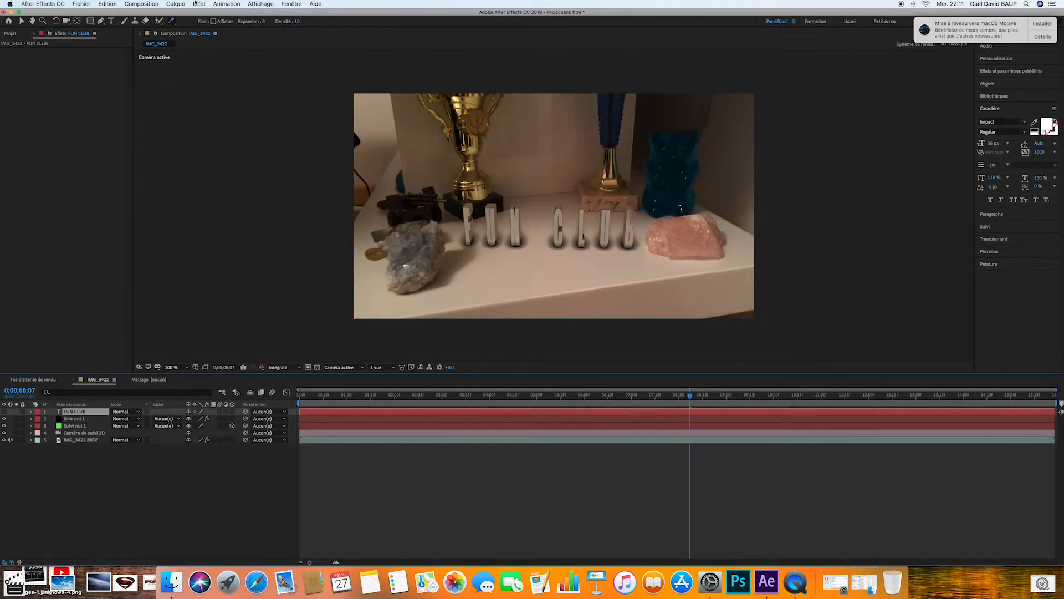
click(177, 3)
mouse_move(222, 12)
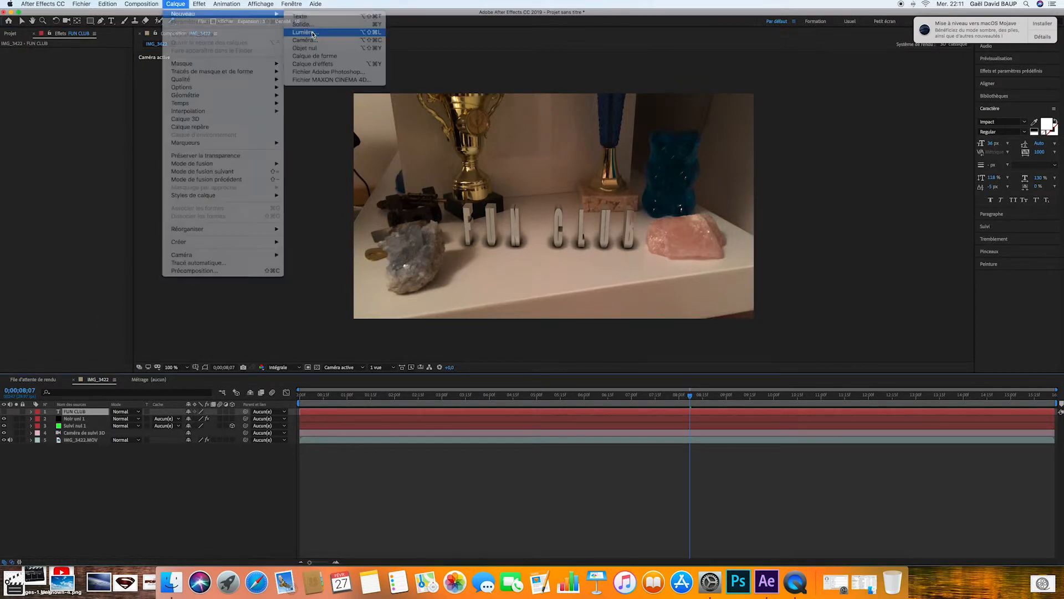
click(314, 35)
click(583, 394)
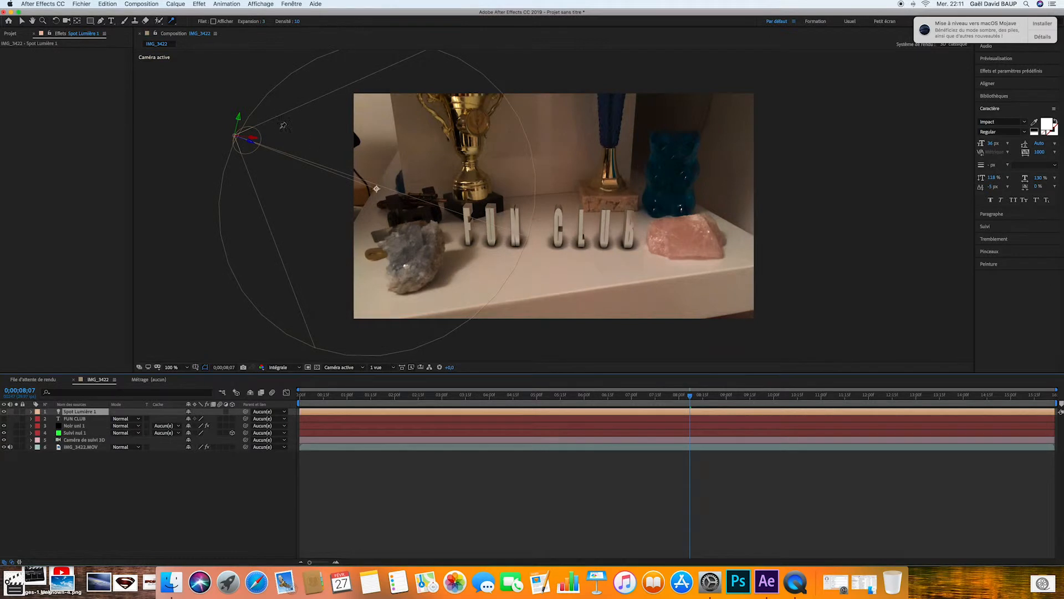
Place the spot light outside the frame beside the shelf and aim its point of interest at the letter F.
key(v)
drag(235, 137, 267, 139)
drag(369, 190, 467, 220)
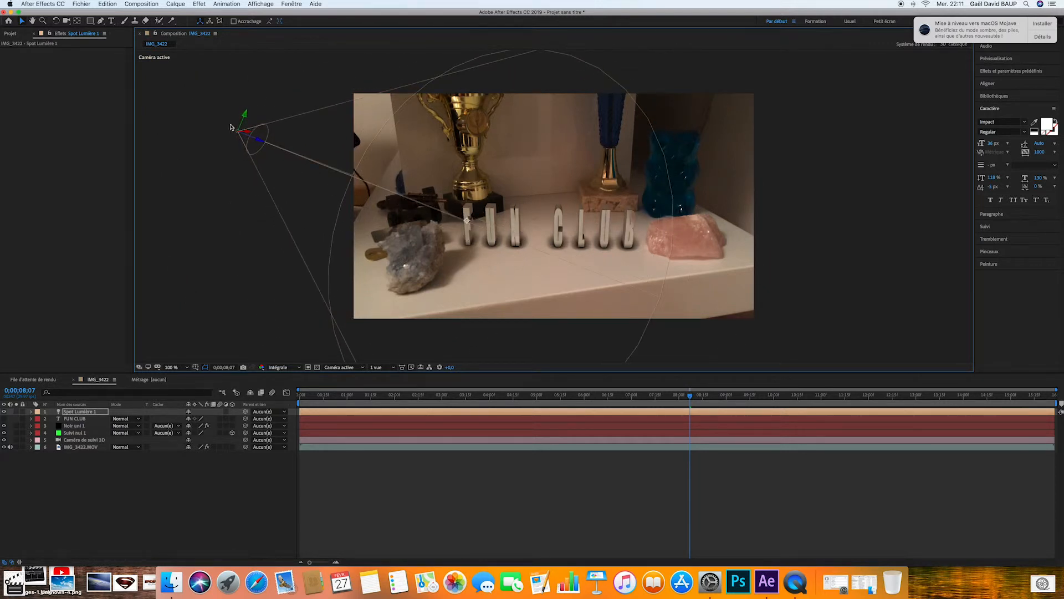
drag(237, 134, 258, 197)
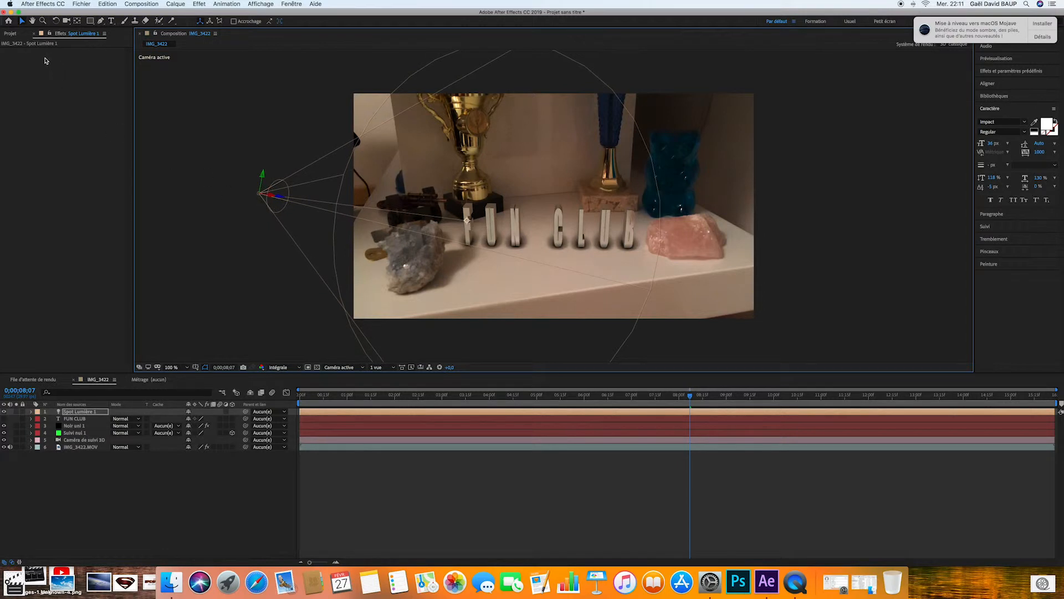
click(83, 418)
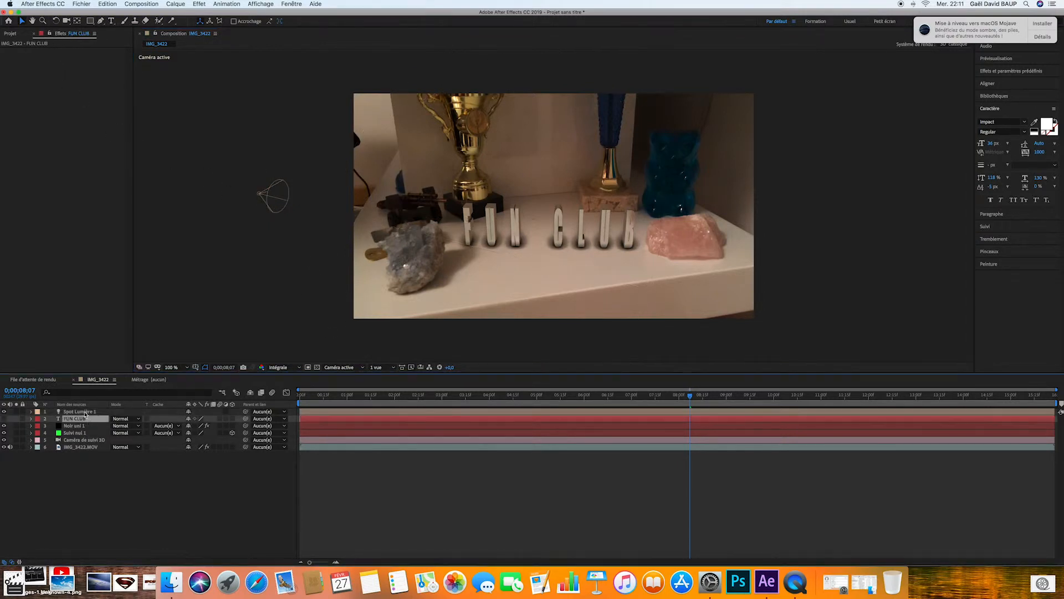
click(11, 34)
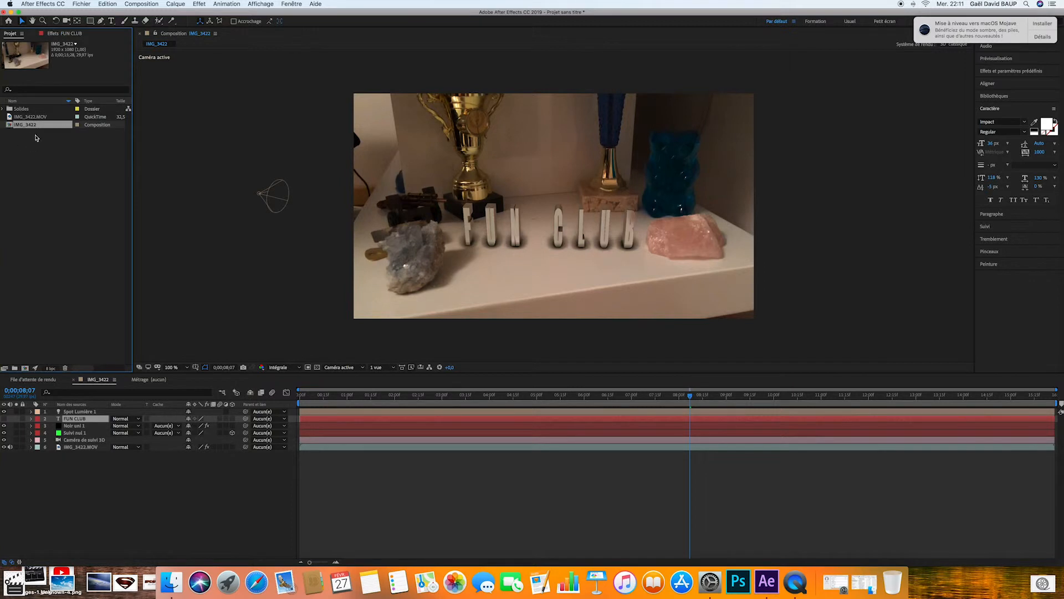
click(62, 34)
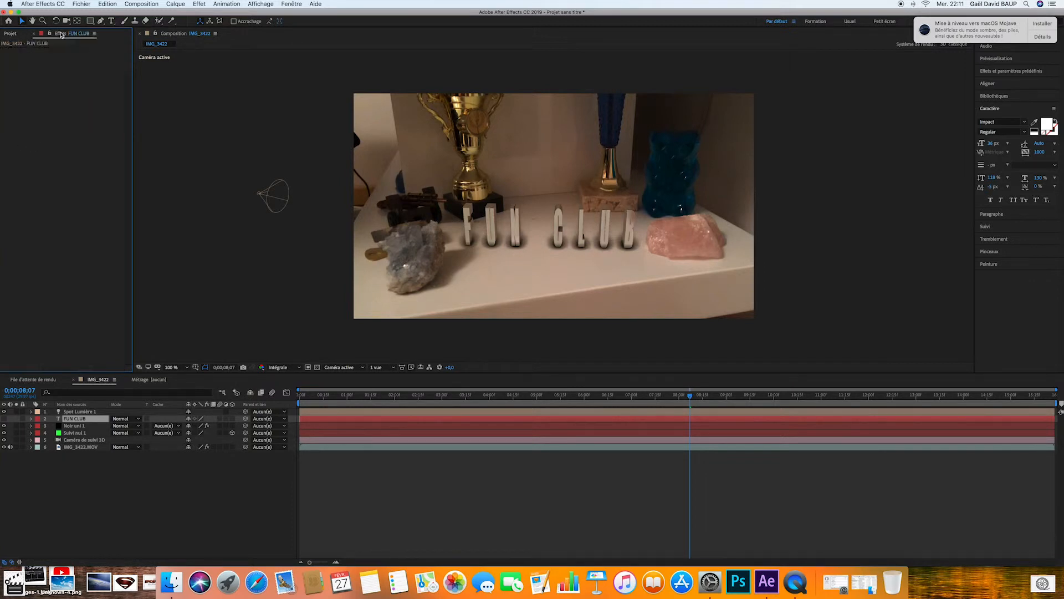
Switch the black solid's SSAO colour mode to Color, lower the SSAO intensity for a softer shadow, and return to the first frame.
click(77, 426)
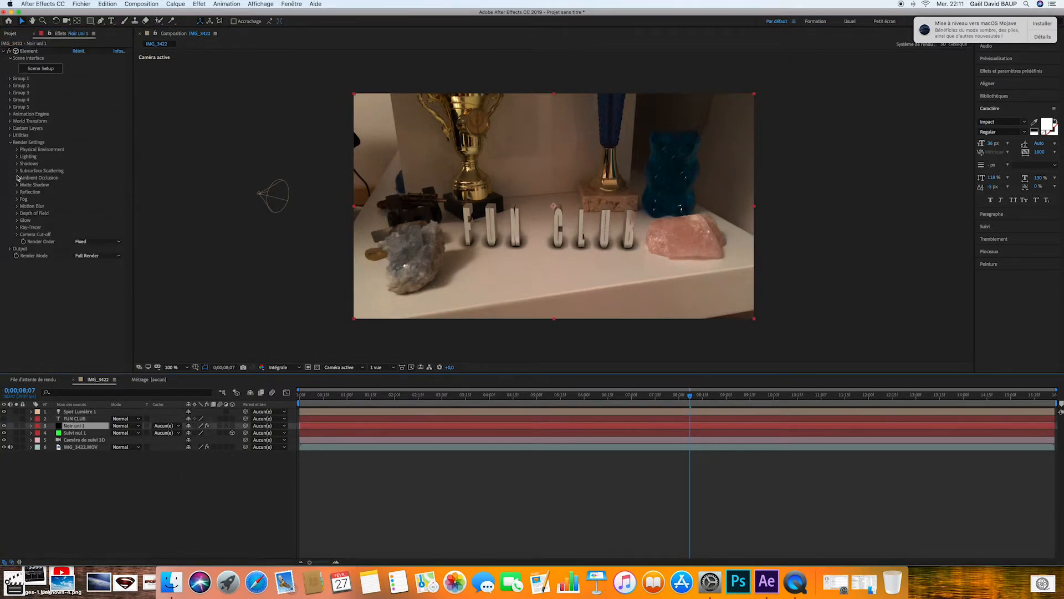
click(17, 178)
click(84, 220)
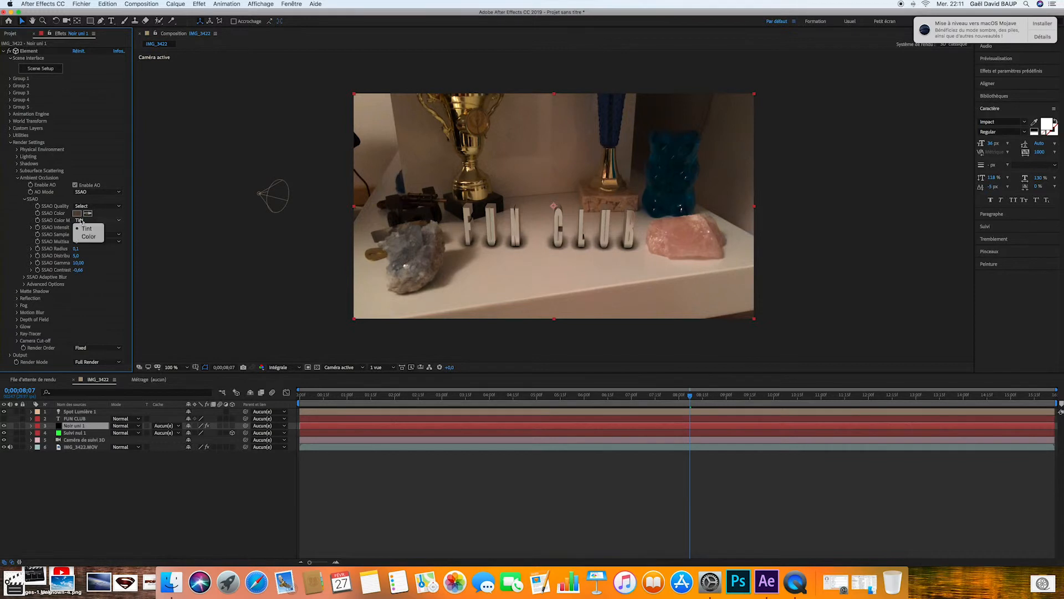
click(88, 237)
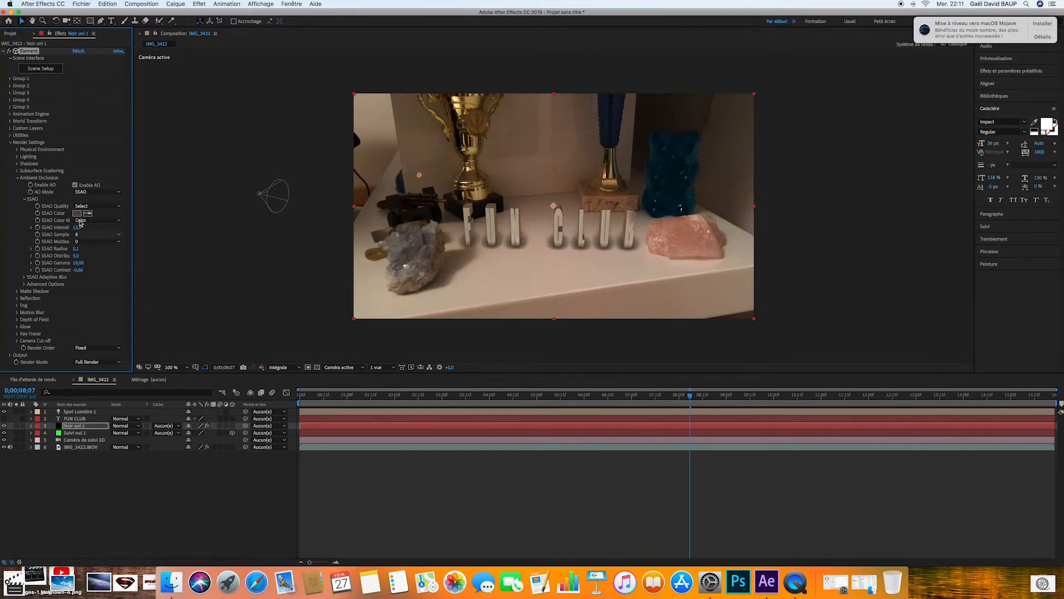
drag(95, 227, 37, 228)
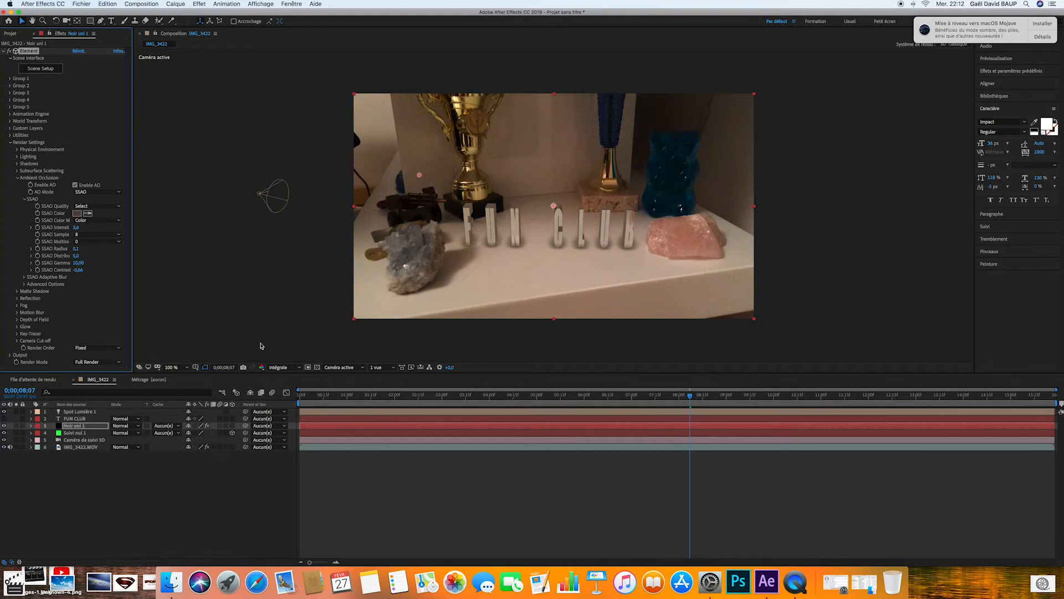
click(487, 484)
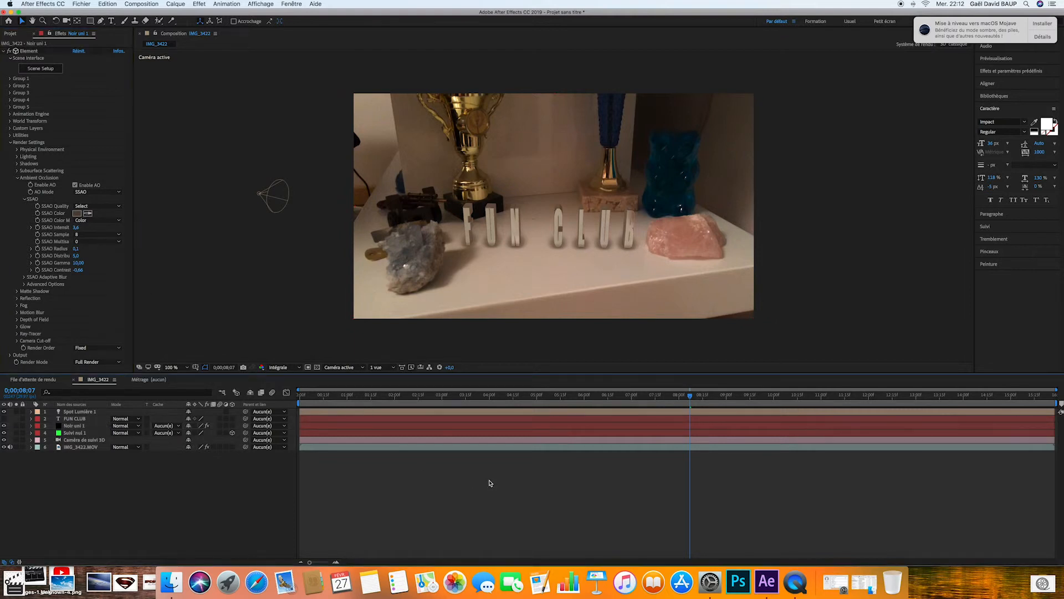
drag(689, 401, 284, 391)
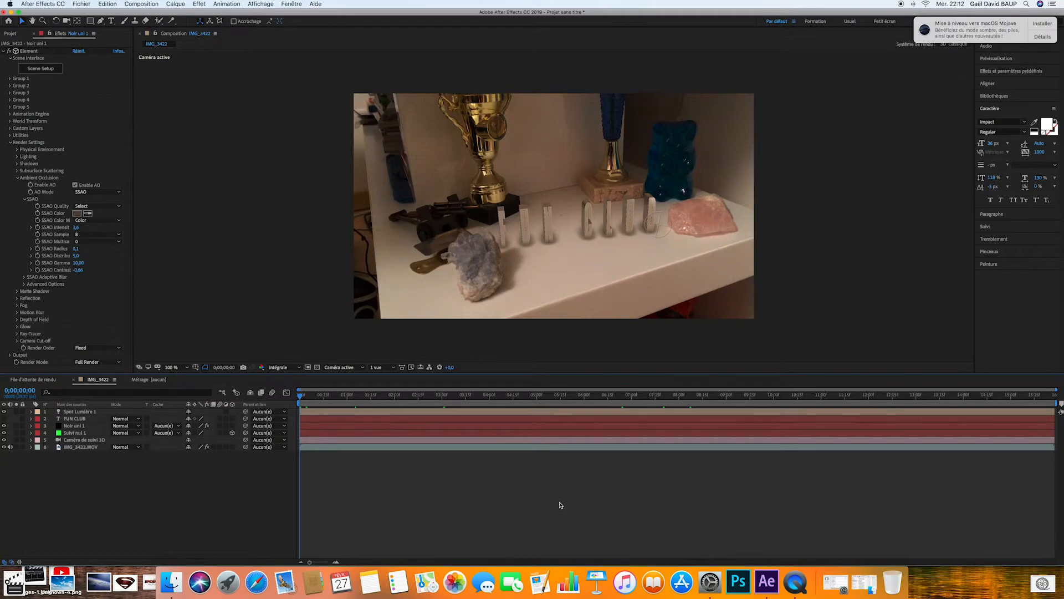